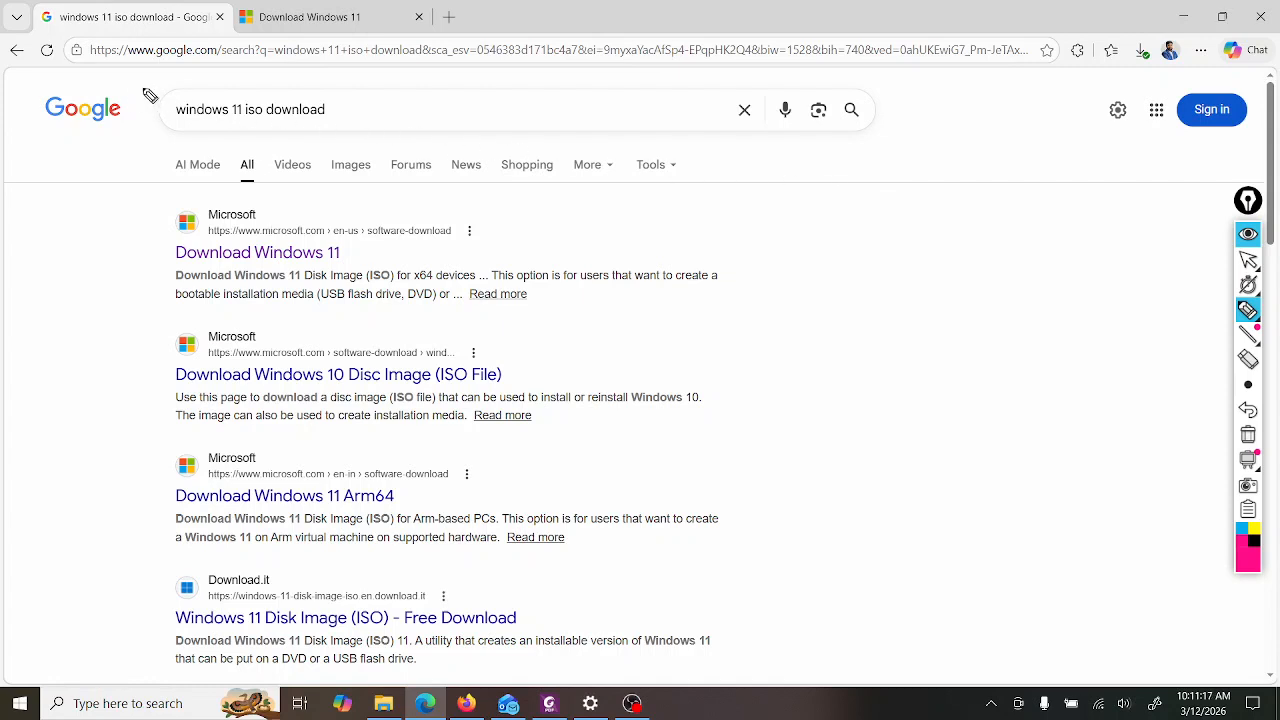
Step: Mark up the search query "windows 11 iso download" and outline the first Microsoft result with the annotation pen
mouse_move(143, 88)
left_mouse_down()
mouse_move(292, 75)
mouse_move(360, 98)
mouse_move(356, 130)
mouse_move(276, 148)
mouse_move(180, 137)
mouse_move(149, 120)
mouse_move(151, 89)
left_mouse_up()
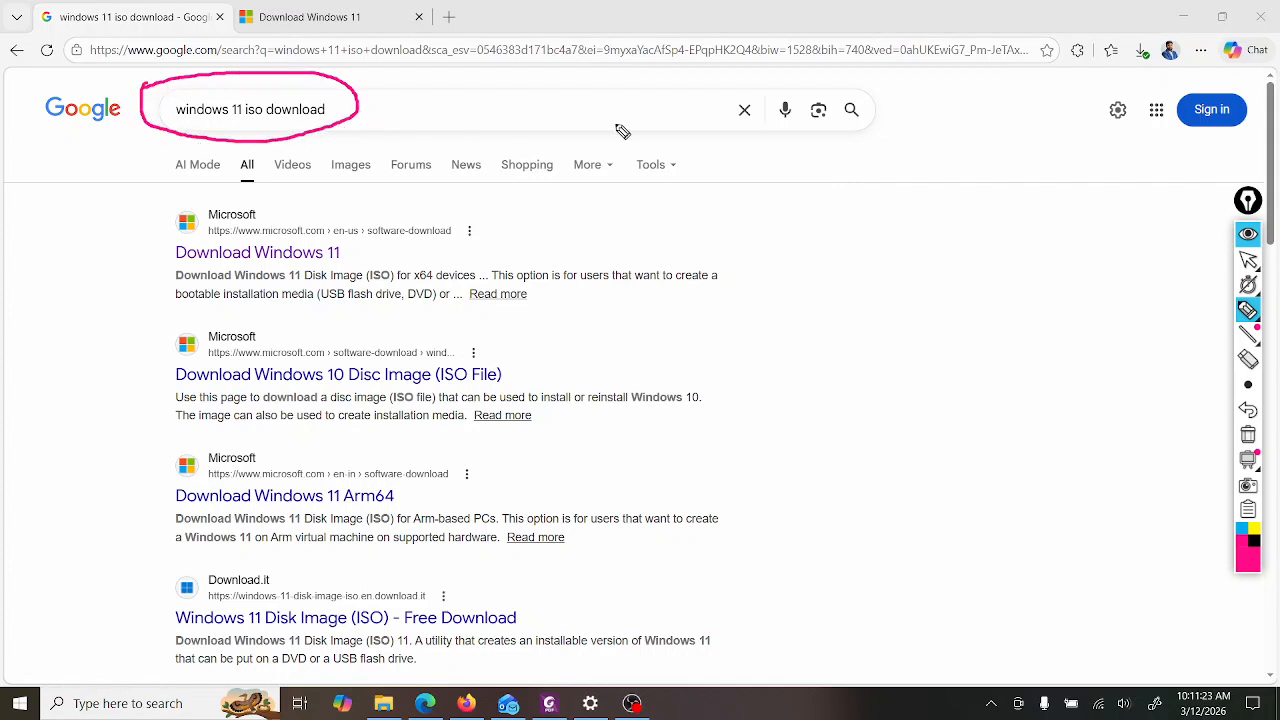
left_click_drag(110, 142, 152, 117)
mouse_move(155, 208)
left_mouse_down()
mouse_move(494, 210)
mouse_move(494, 240)
mouse_move(153, 240)
mouse_move(155, 207)
left_mouse_up()
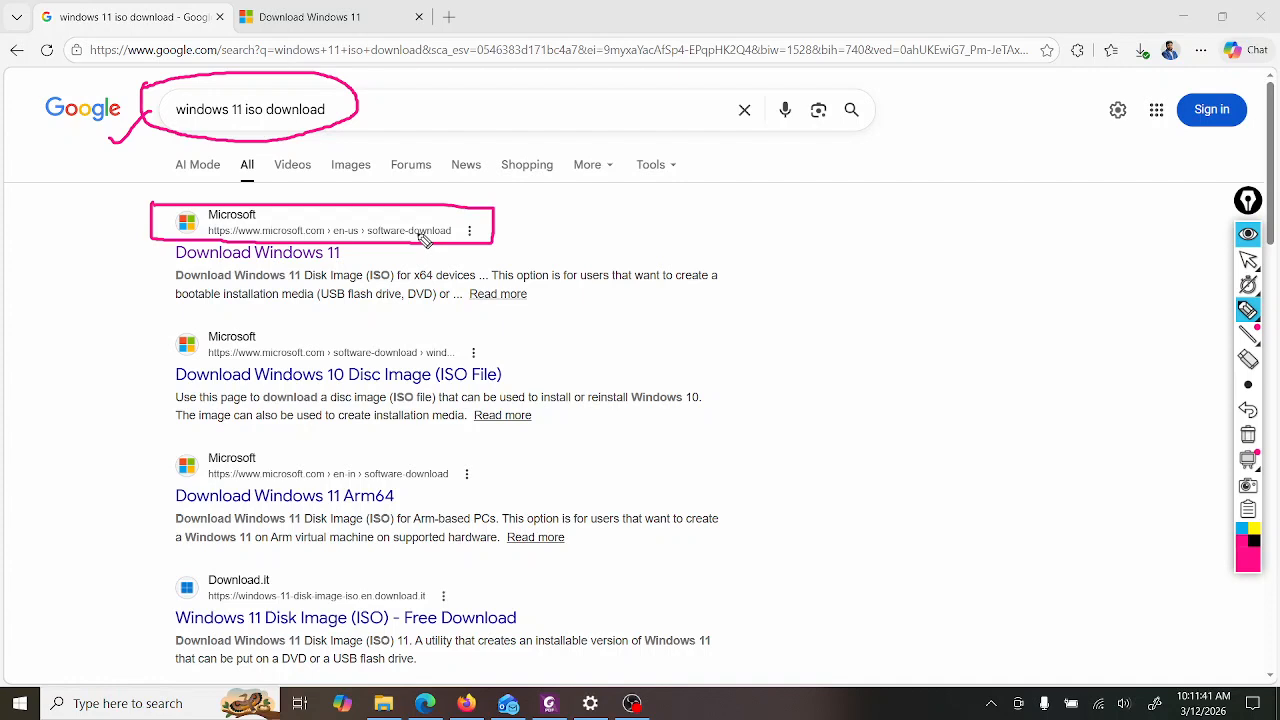
Step: Switch to the Microsoft Download Windows 11 page, clear the pen annotations and bring the x64 disk image section into view
left_click(1250, 261)
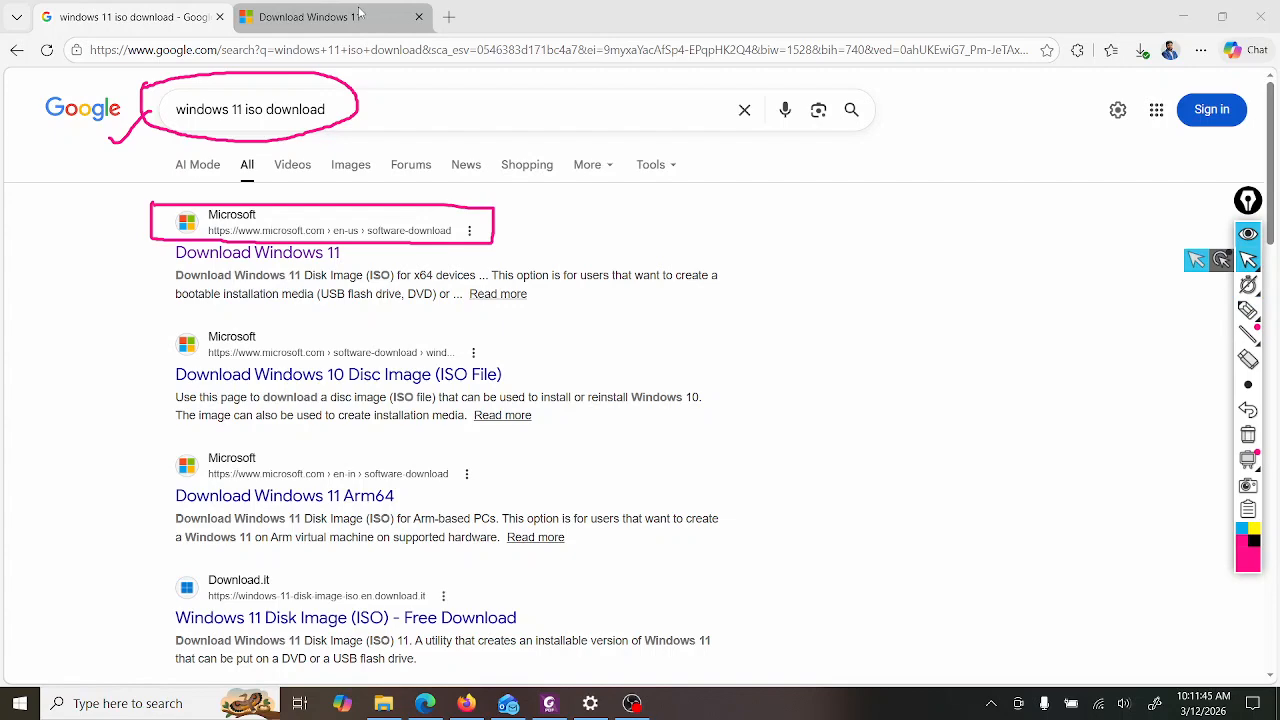
left_click(310, 17)
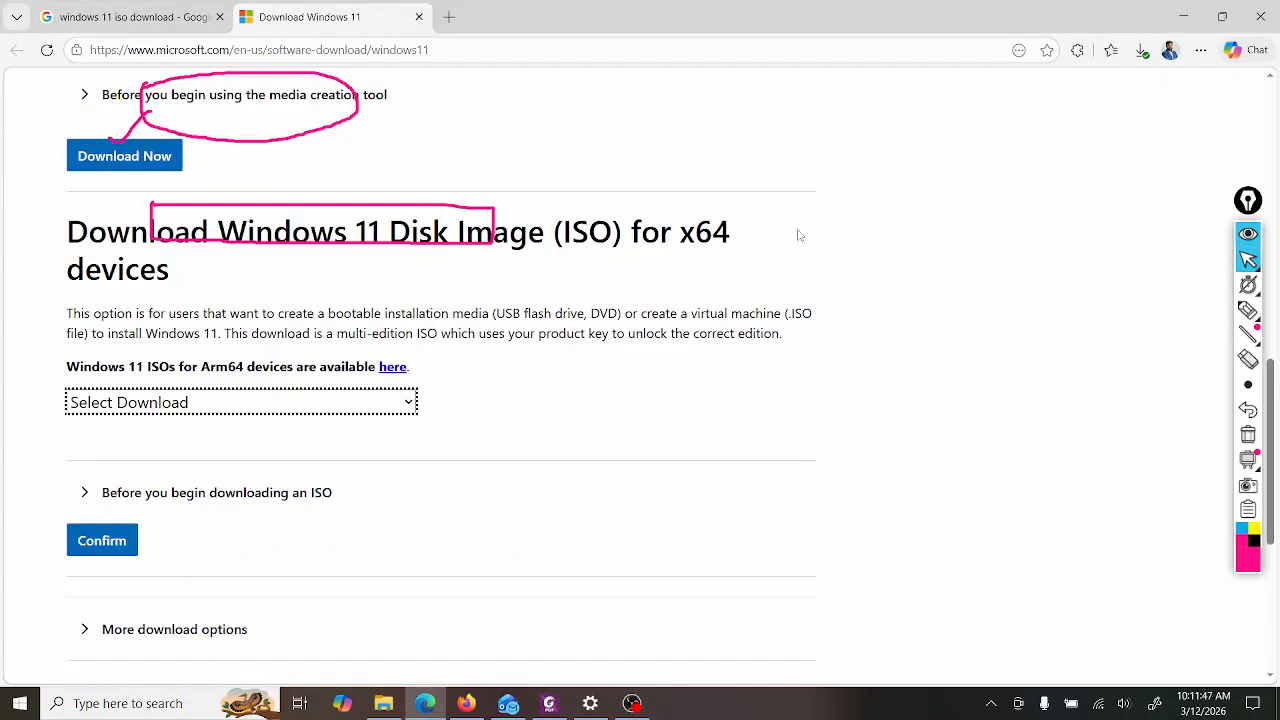
scroll(799, 236, "up", 1)
left_click(1248, 436)
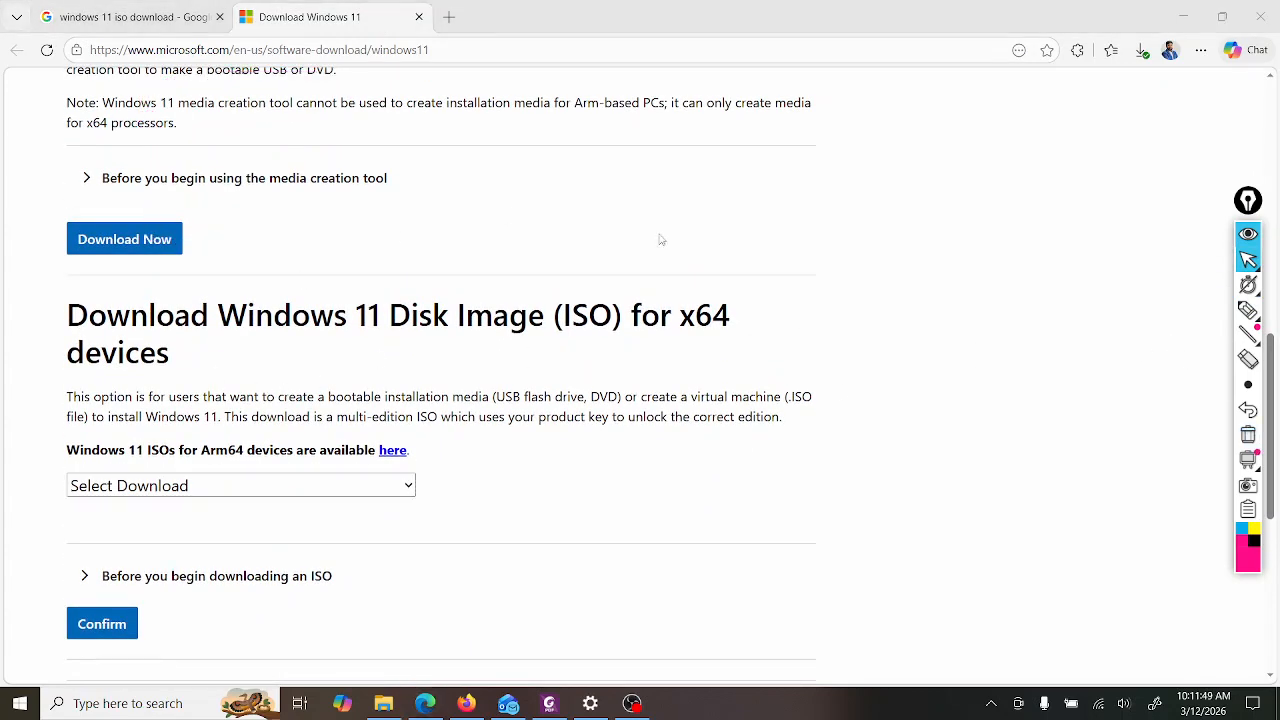
scroll(410, 349, "down", 1)
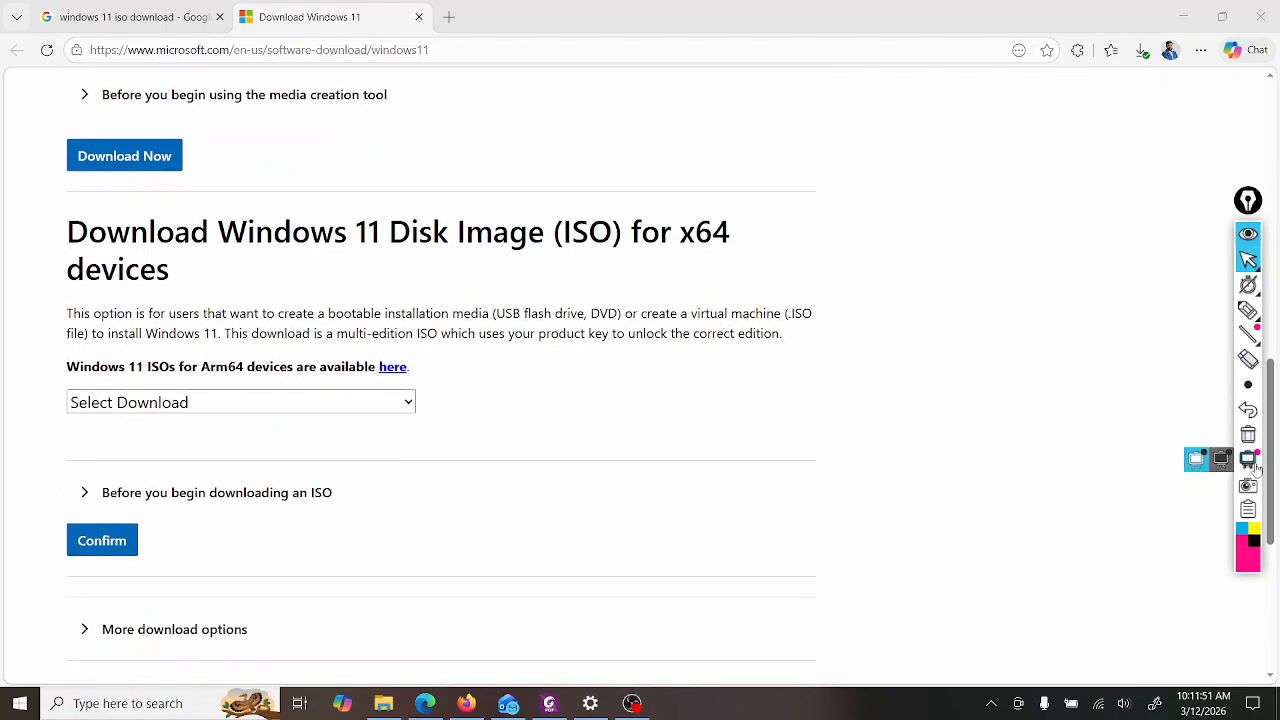
Step: Tick and underline the heading "Download Windows 11 Disk Image (ISO) for x64 devices" with the annotation pen
mouse_move(1249, 383)
left_click(1248, 310)
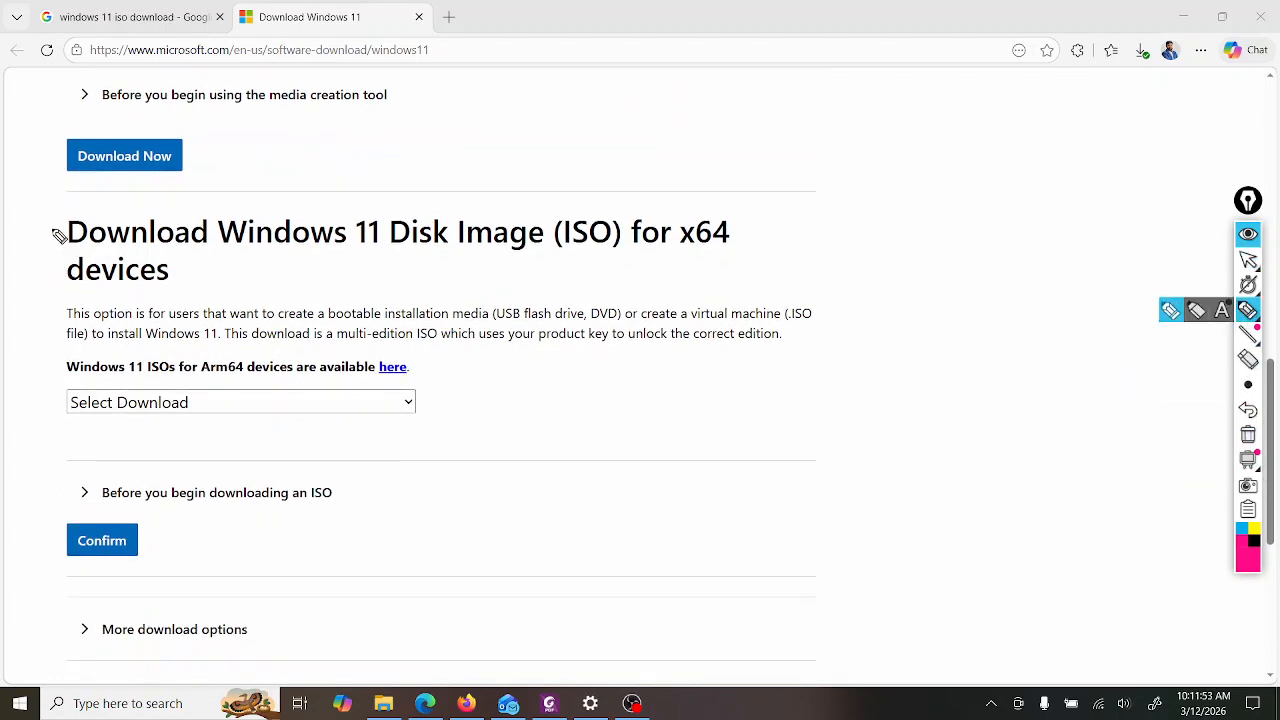
left_click_drag(26, 232, 68, 207)
left_click_drag(367, 256, 745, 262)
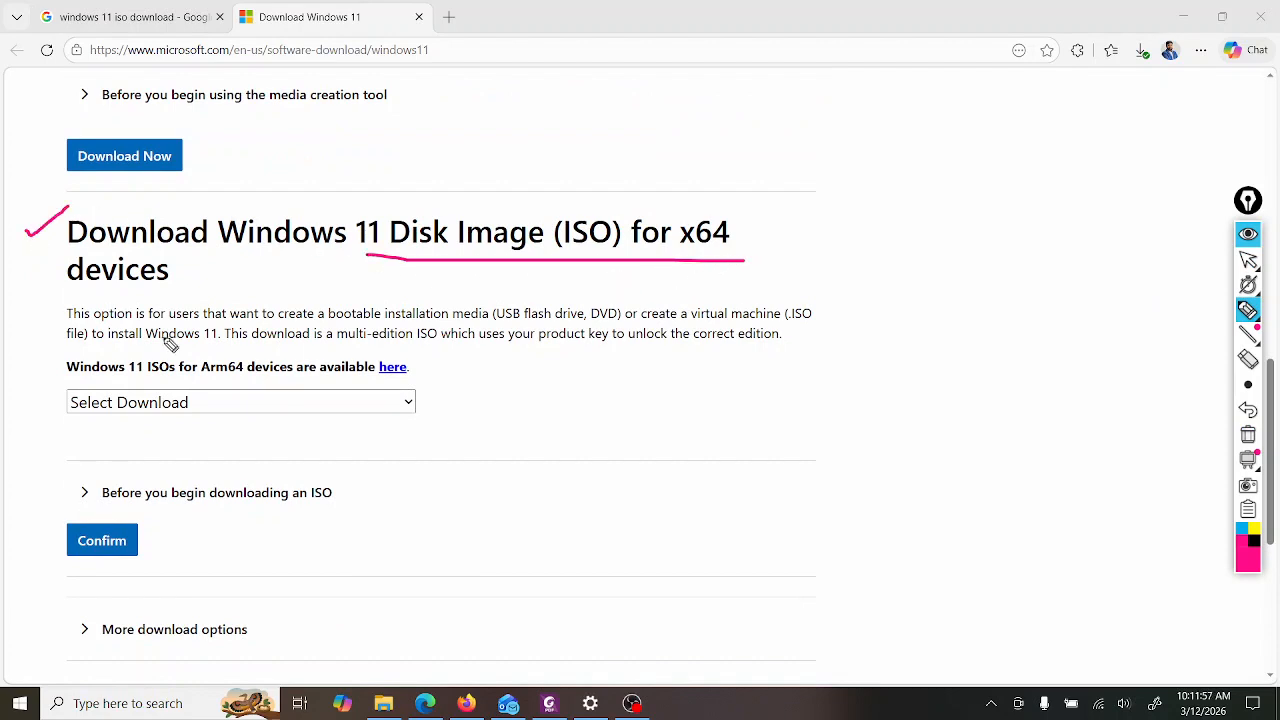
left_click_drag(24, 278, 63, 260)
Step: Select Windows 11 (multi-edition ISO for x64 devices) as the download
left_click(1248, 260)
left_click(238, 413)
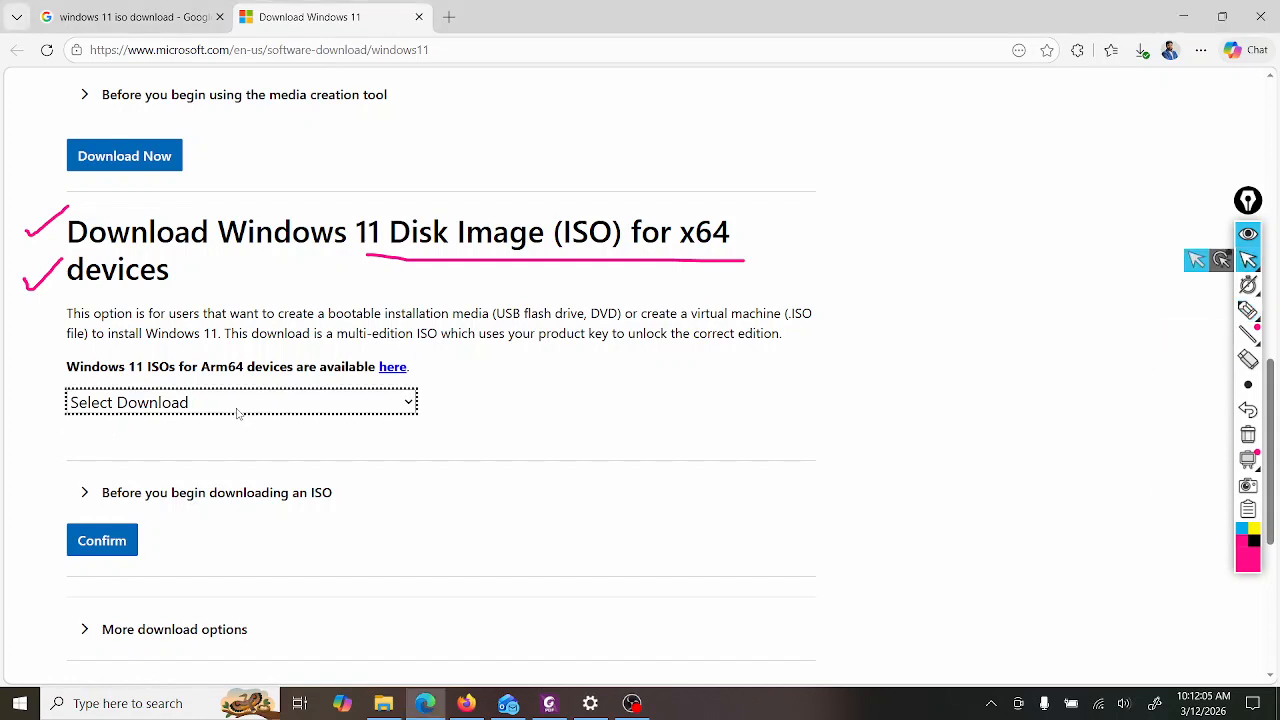
left_click(186, 466)
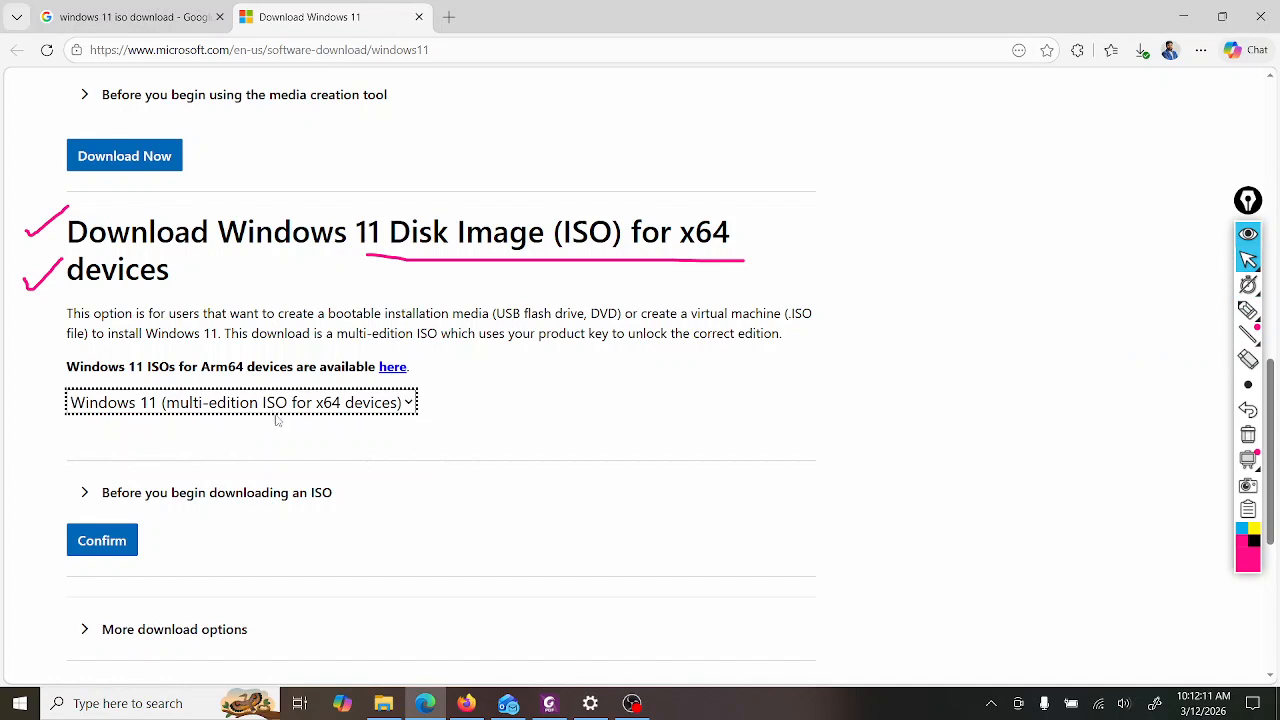
Step: Circle the Confirm option under the ISO selection, then erase all pen annotations from the screen
left_click(1248, 310)
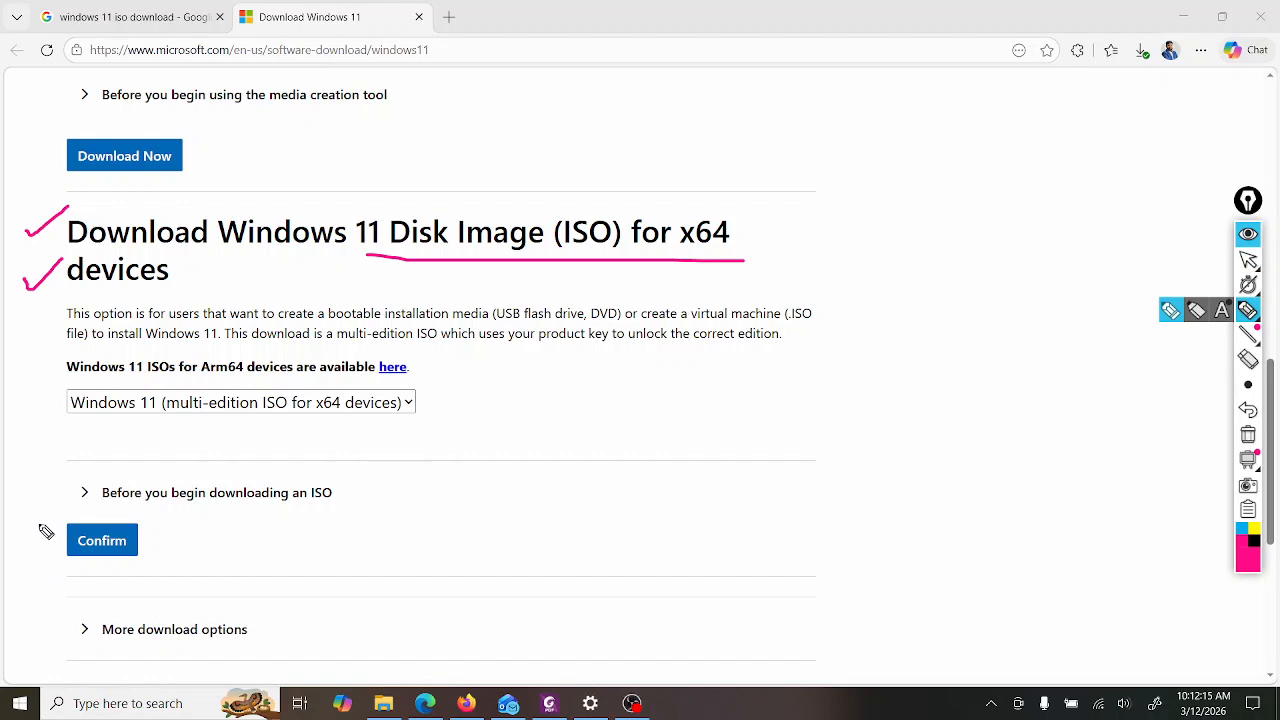
mouse_move(40, 526)
left_mouse_down()
mouse_move(172, 534)
mouse_move(11, 560)
mouse_move(58, 516)
left_mouse_up()
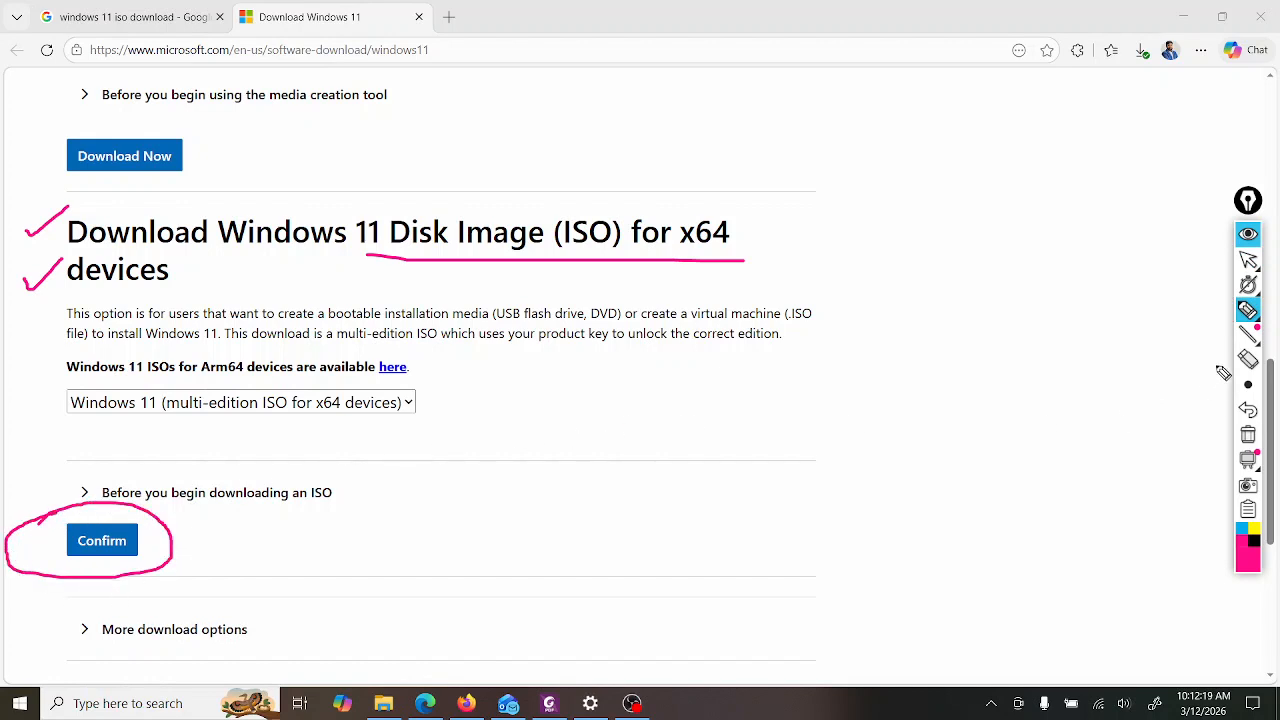
left_click(1248, 436)
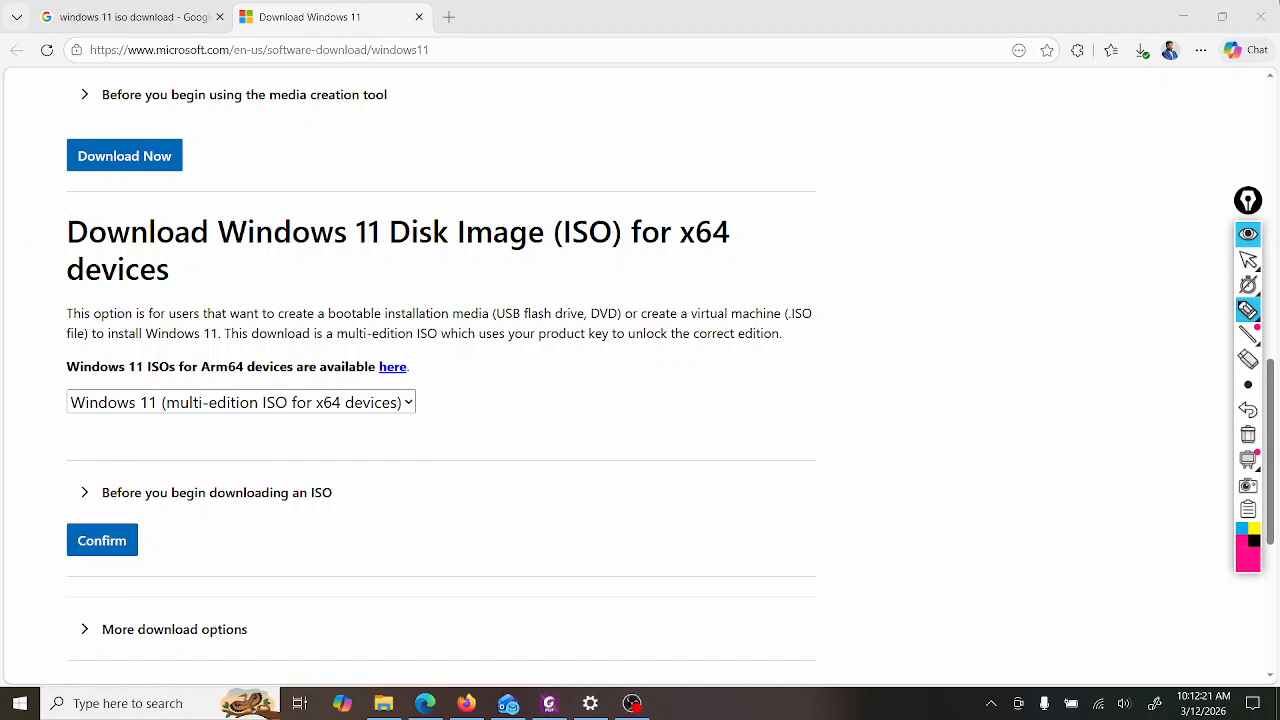
Step: Return from the pen to the normal pointer and minimize the browser and OBS windows to reveal the desktop
left_click(1248, 260)
left_click(1197, 260)
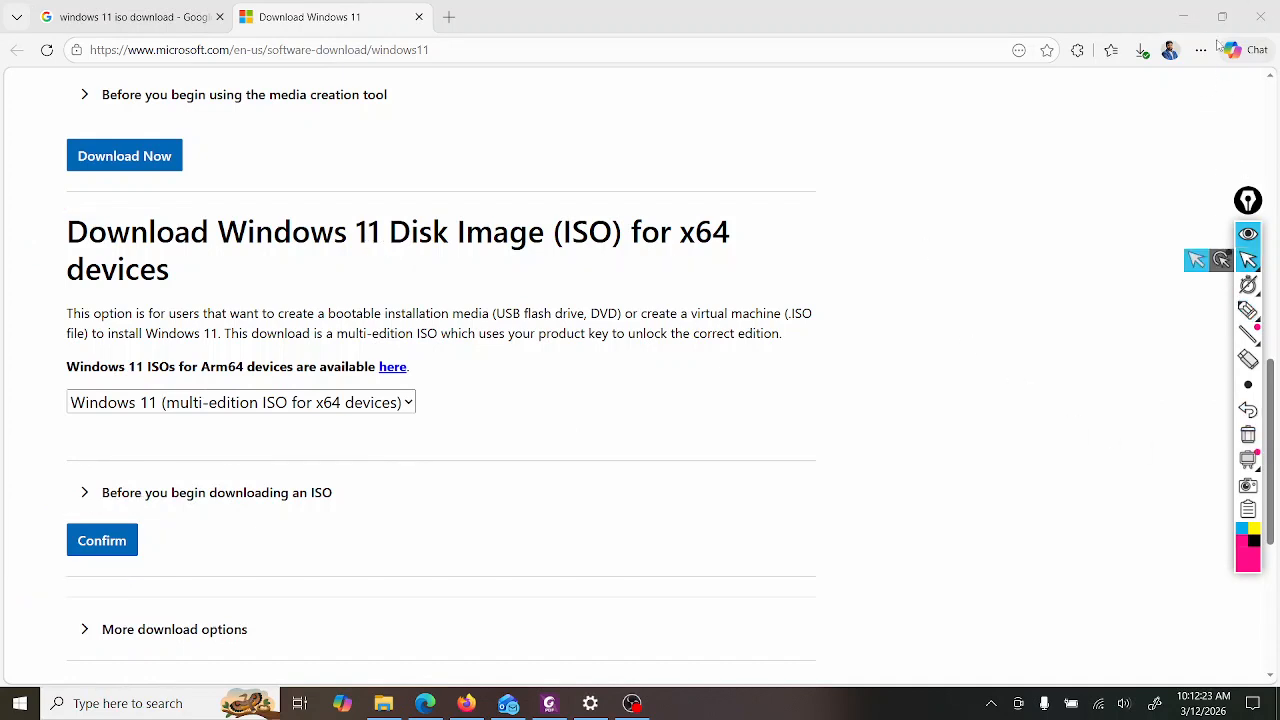
left_click(1185, 22)
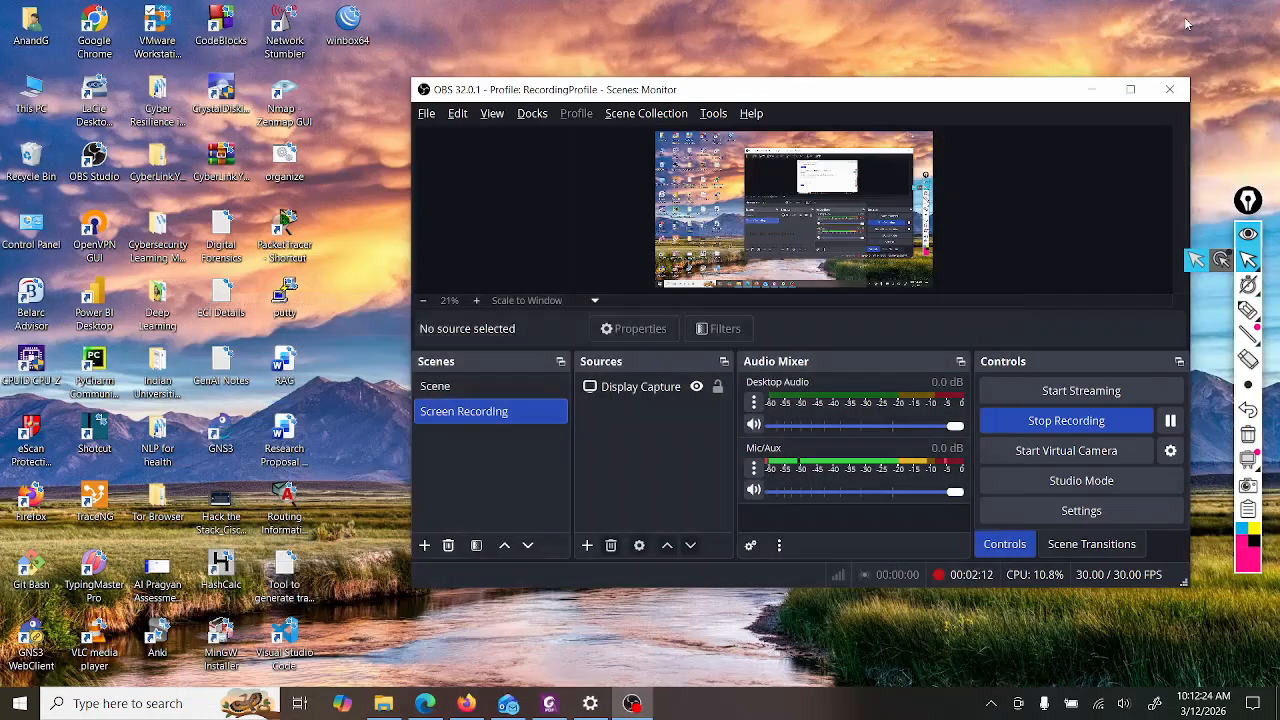
left_click(1091, 89)
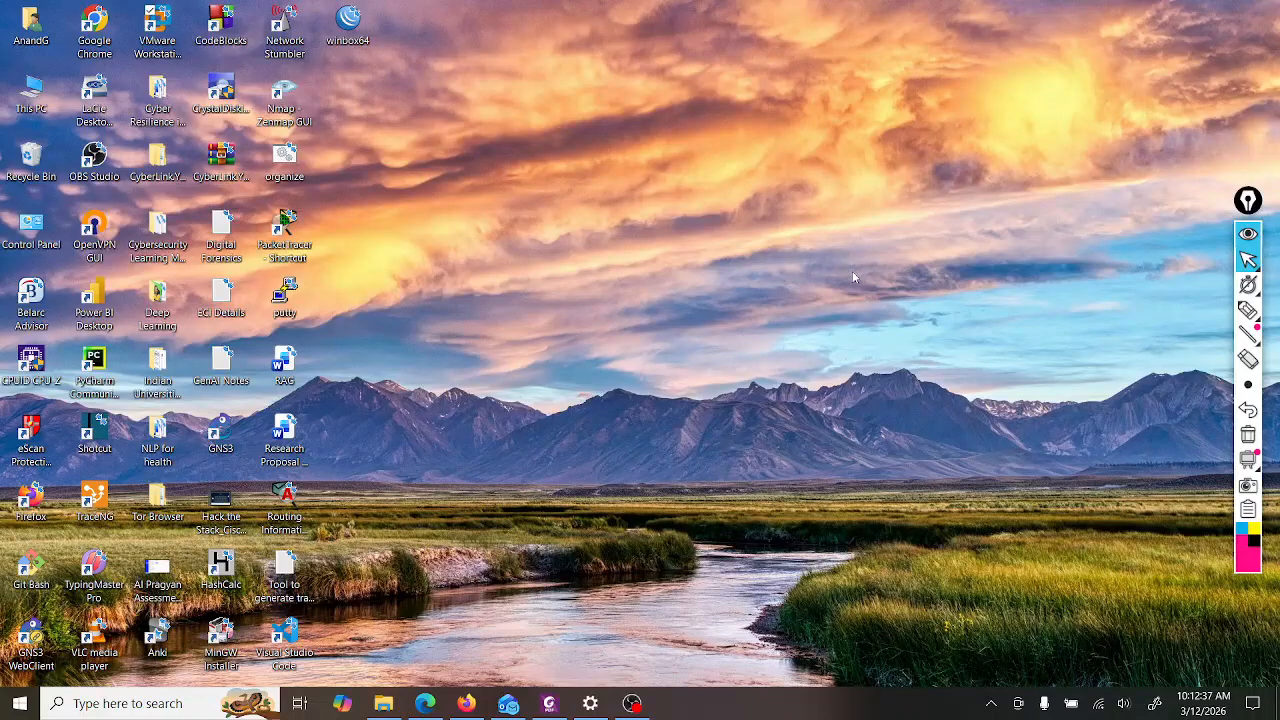
Step: Launch VMware Workstation and start the New Virtual Machine wizard
left_click(168, 42)
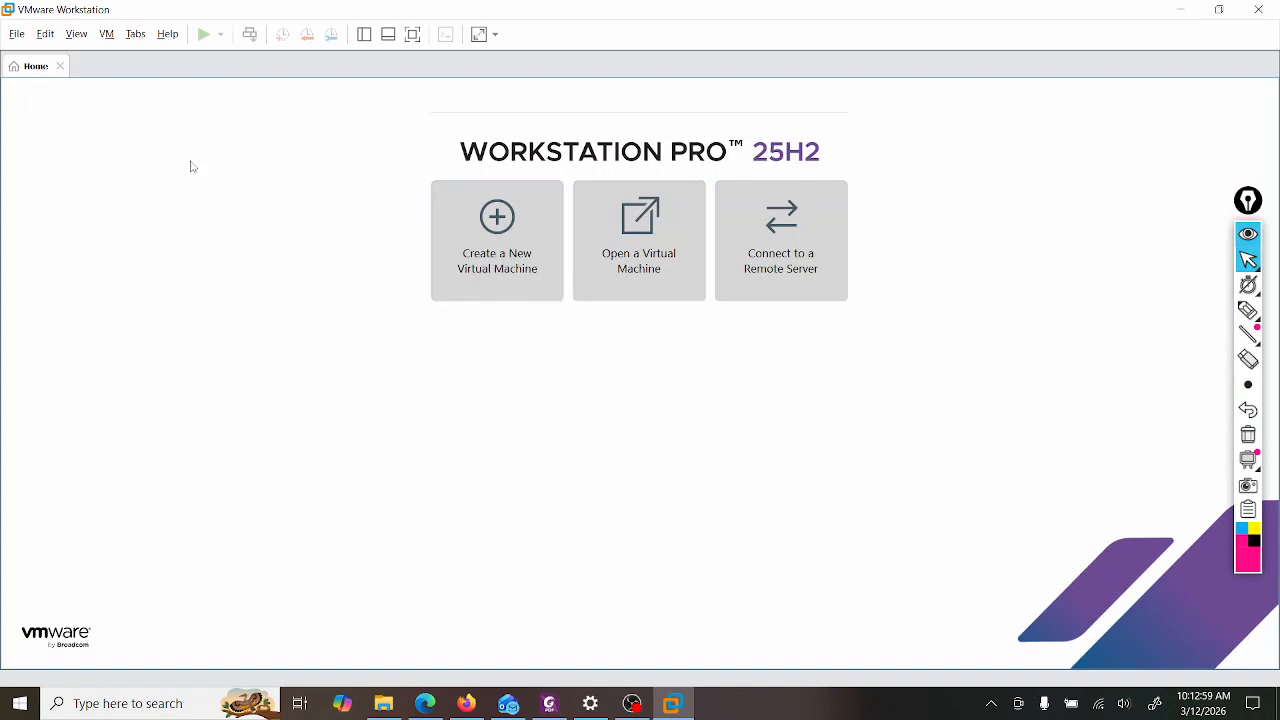
left_click(16, 34)
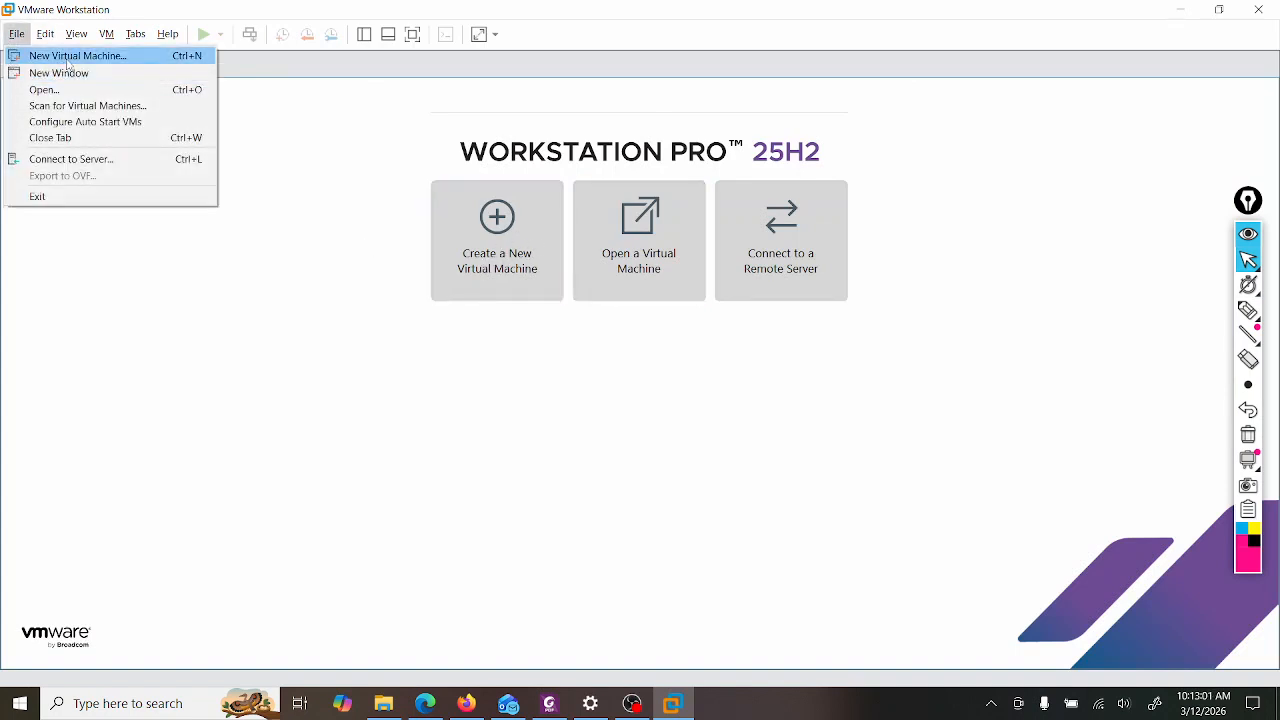
left_click(160, 59)
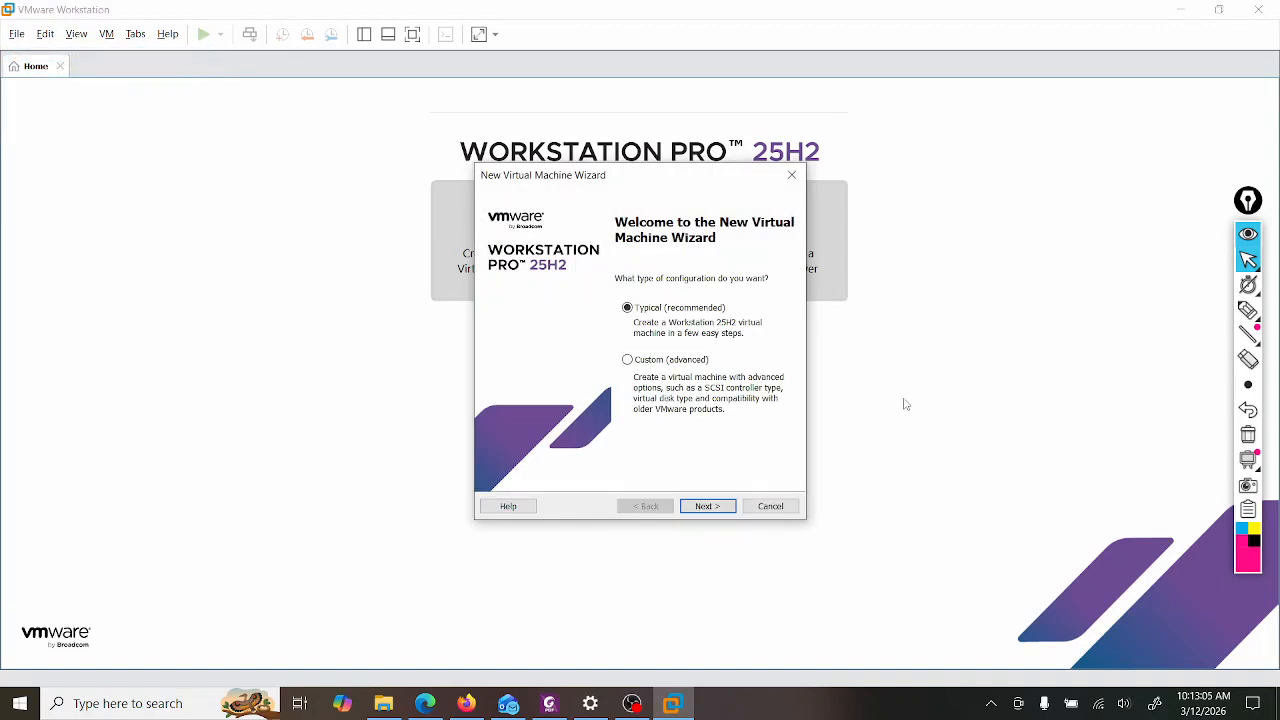
Step: Accept the Typical (recommended) configuration and the option to install the operating system later
left_click(1248, 204)
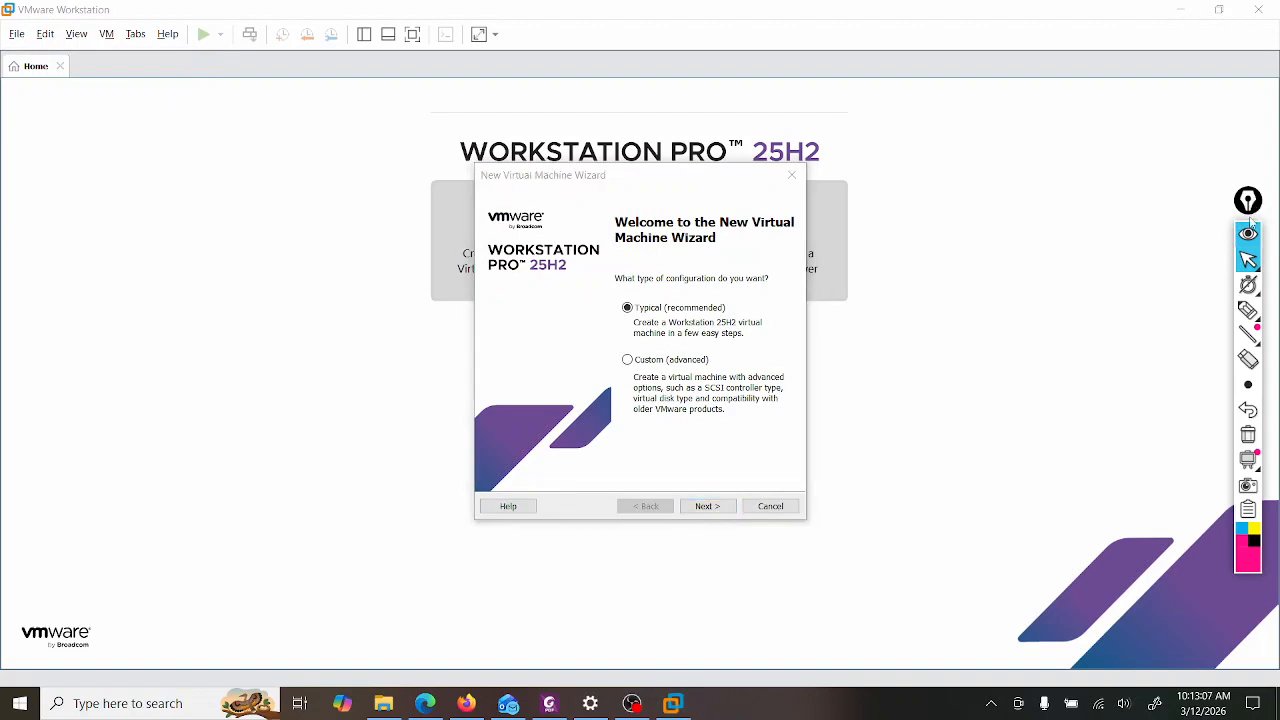
left_click_drag(636, 190, 452, 174)
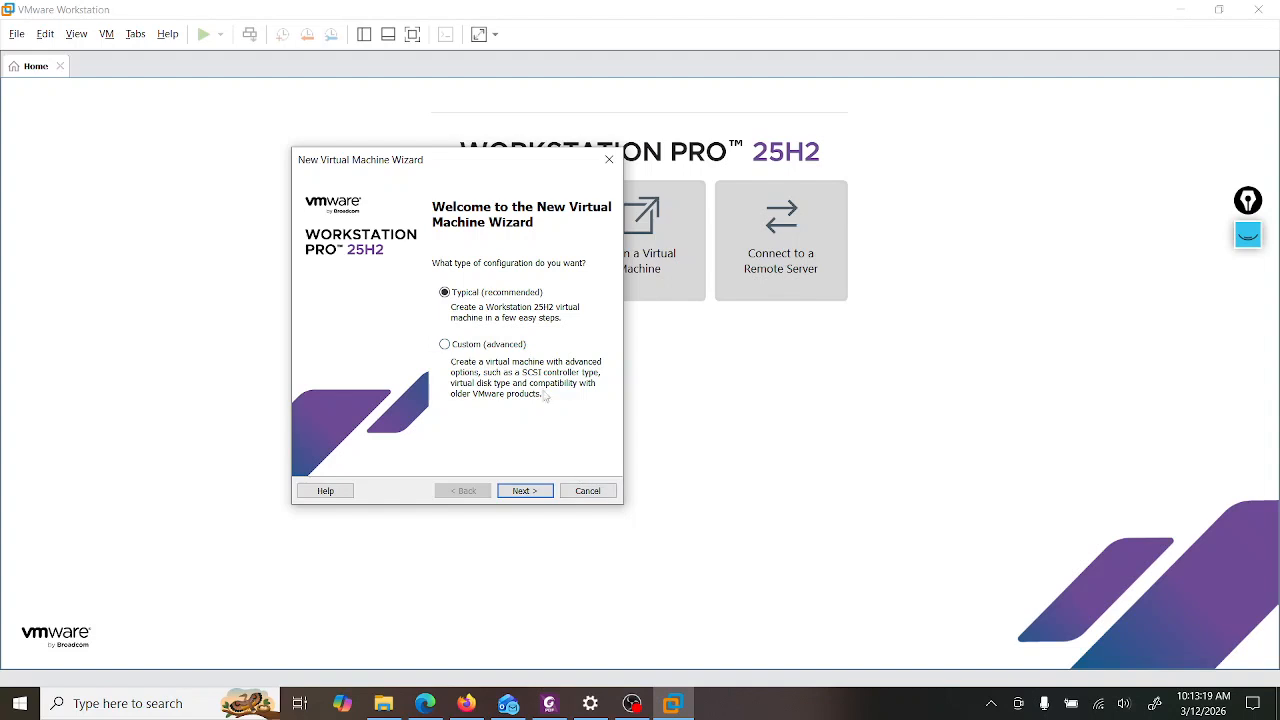
left_click(537, 490)
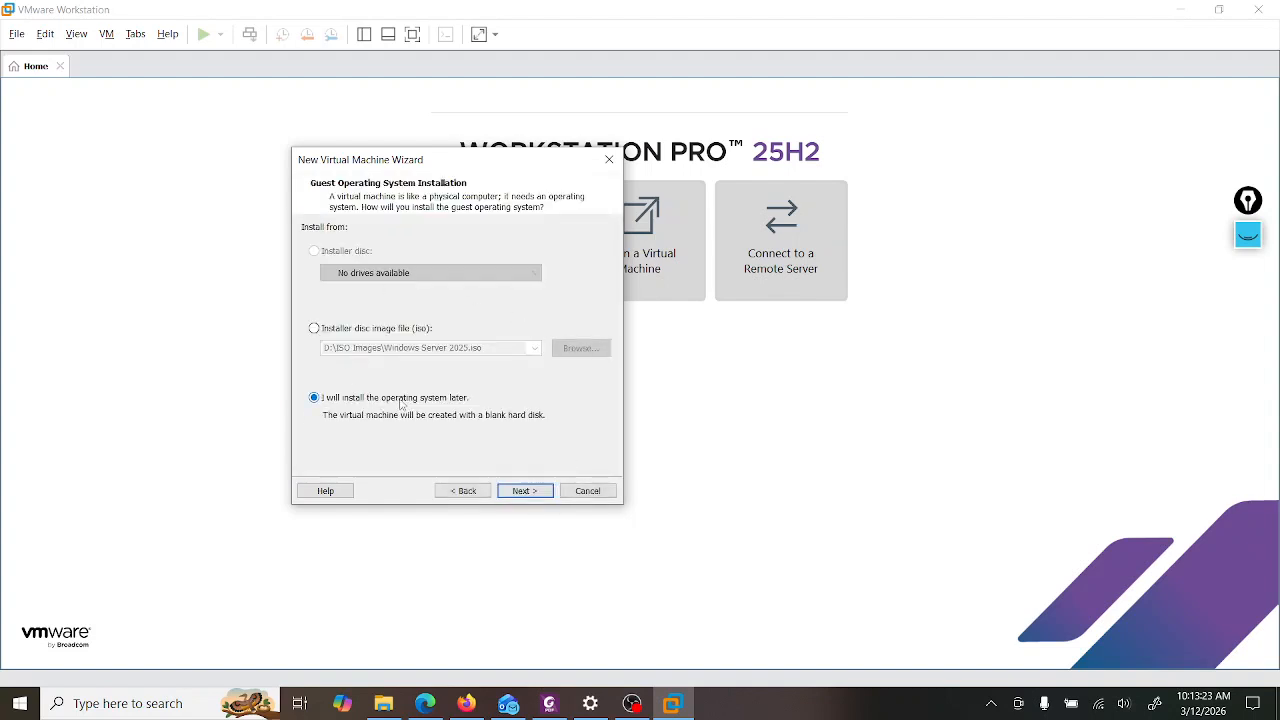
left_click(525, 490)
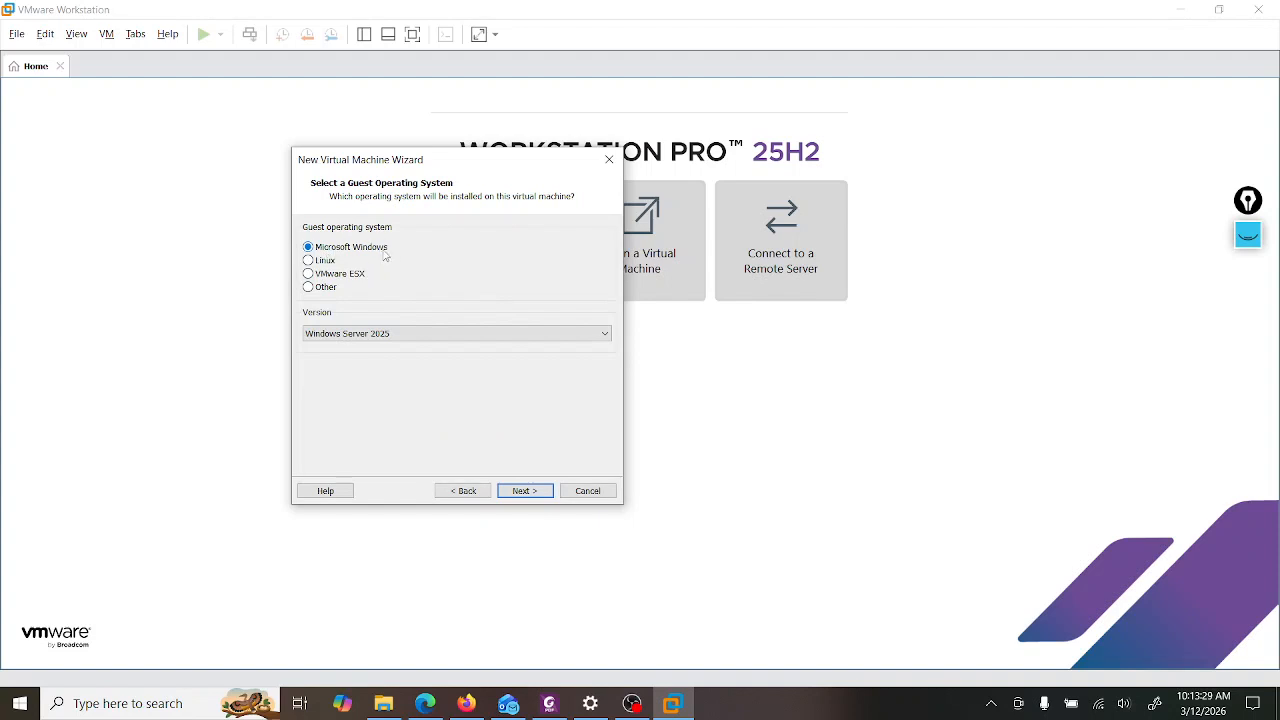
Step: Set the guest operating system to Microsoft Windows, version Windows 11 x64, and continue to the naming page
left_click(374, 337)
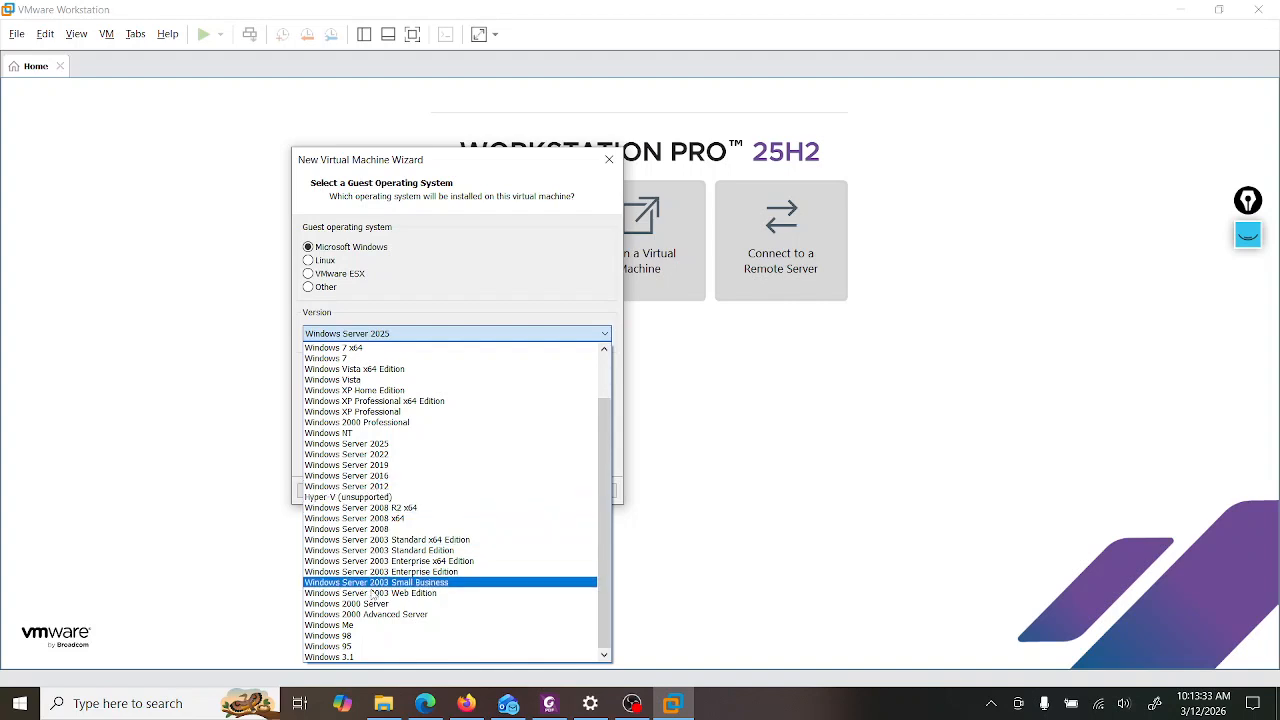
scroll(375, 570, "up", 2)
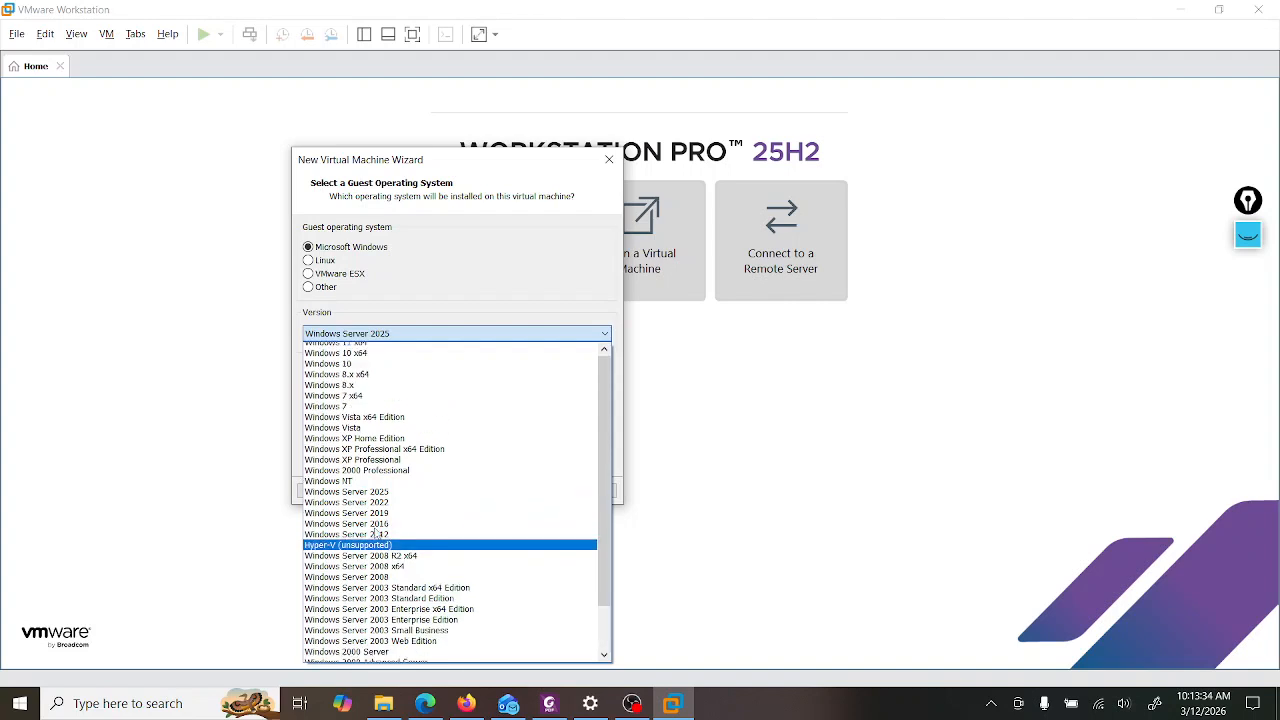
left_click(366, 348)
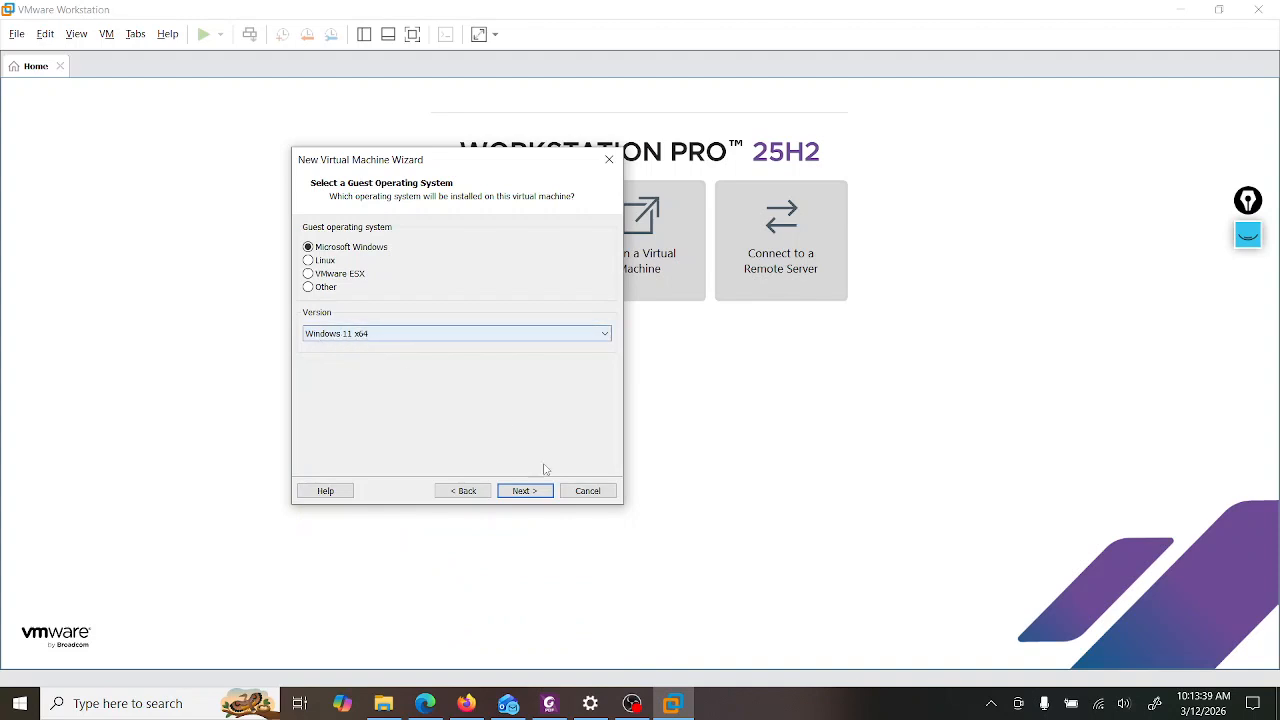
left_click(525, 491)
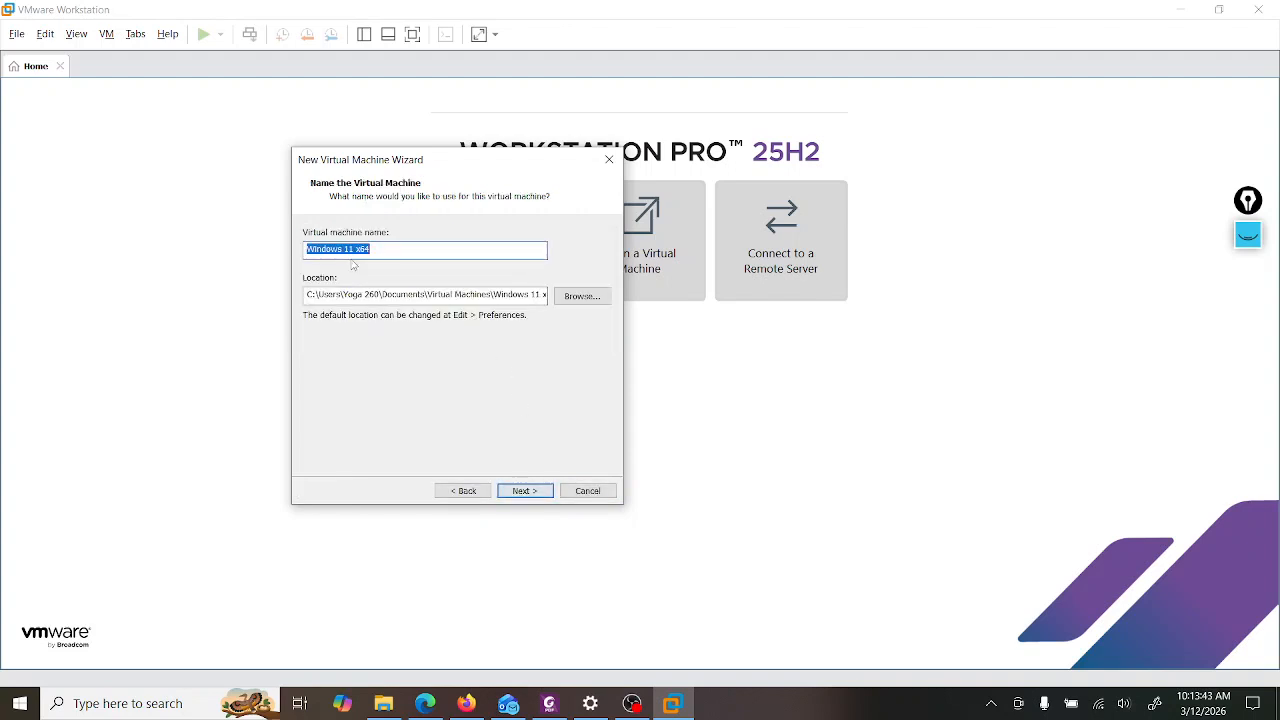
Step: Name the virtual machine Client1 and browse to the VMs folder on New Volume (D:) for its location
type("Client1")
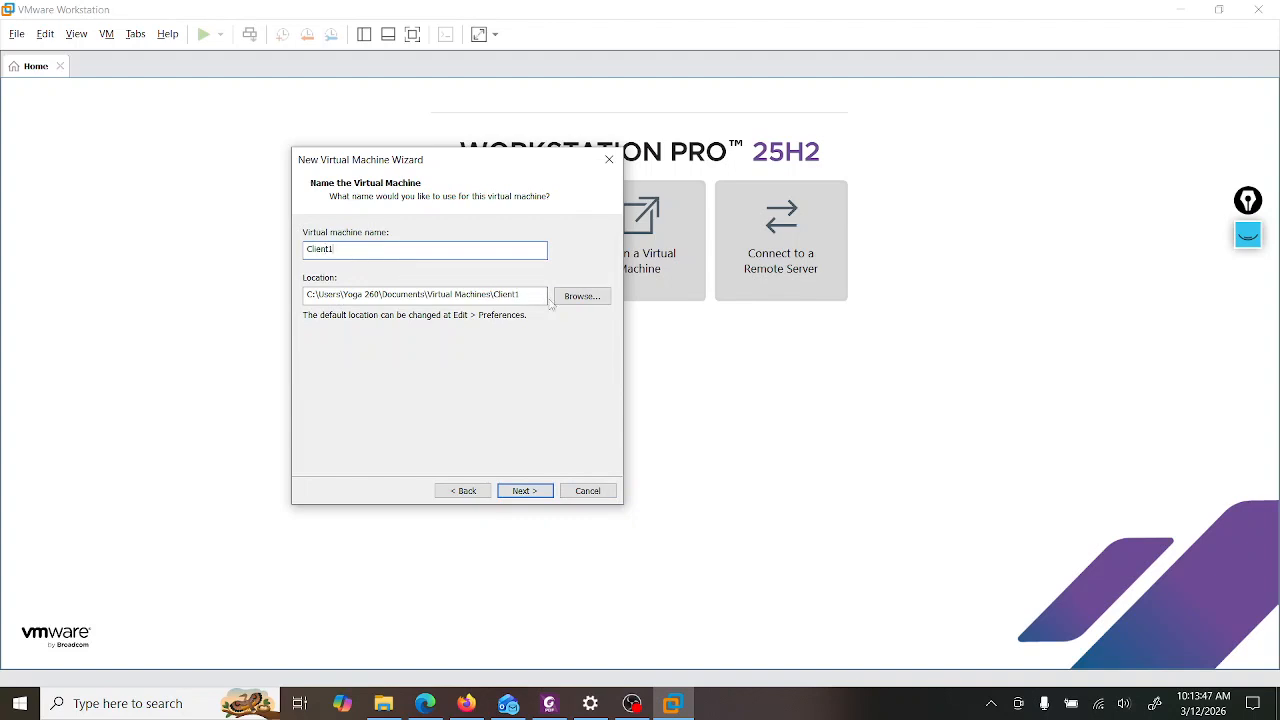
left_click(582, 296)
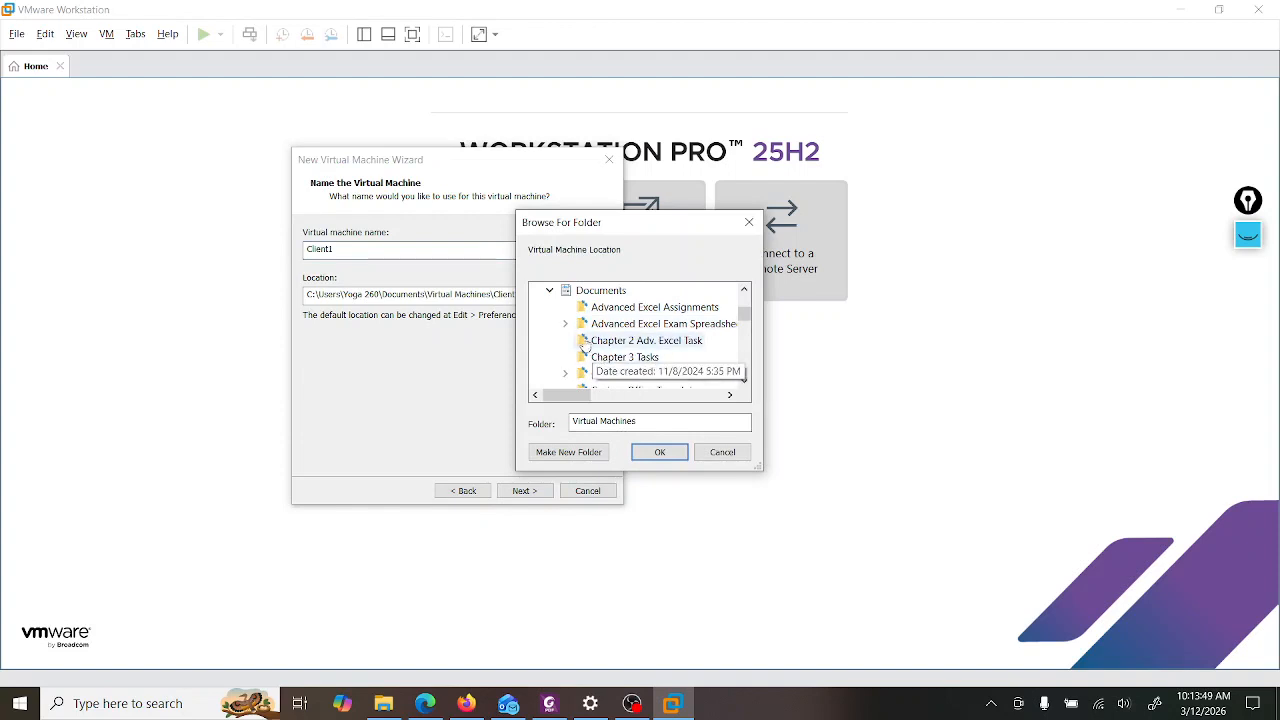
scroll(584, 345, "down", 10)
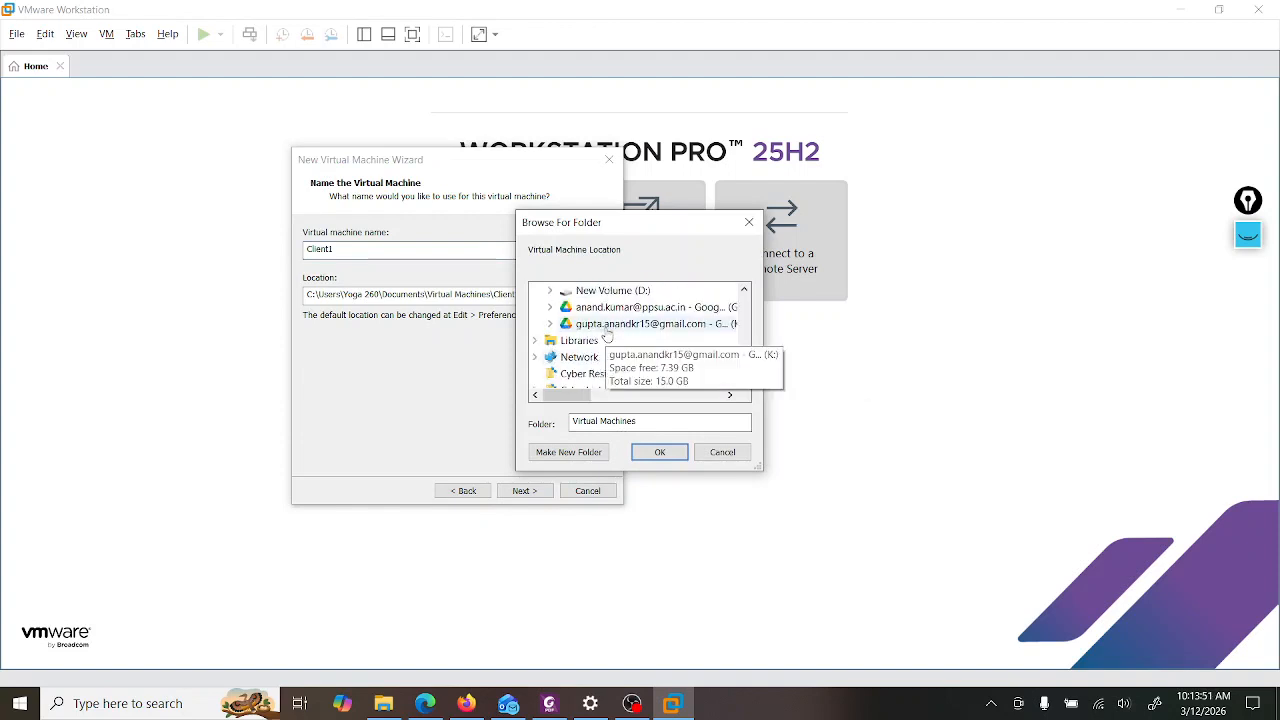
double_click(612, 290)
scroll(643, 370, "down", 1)
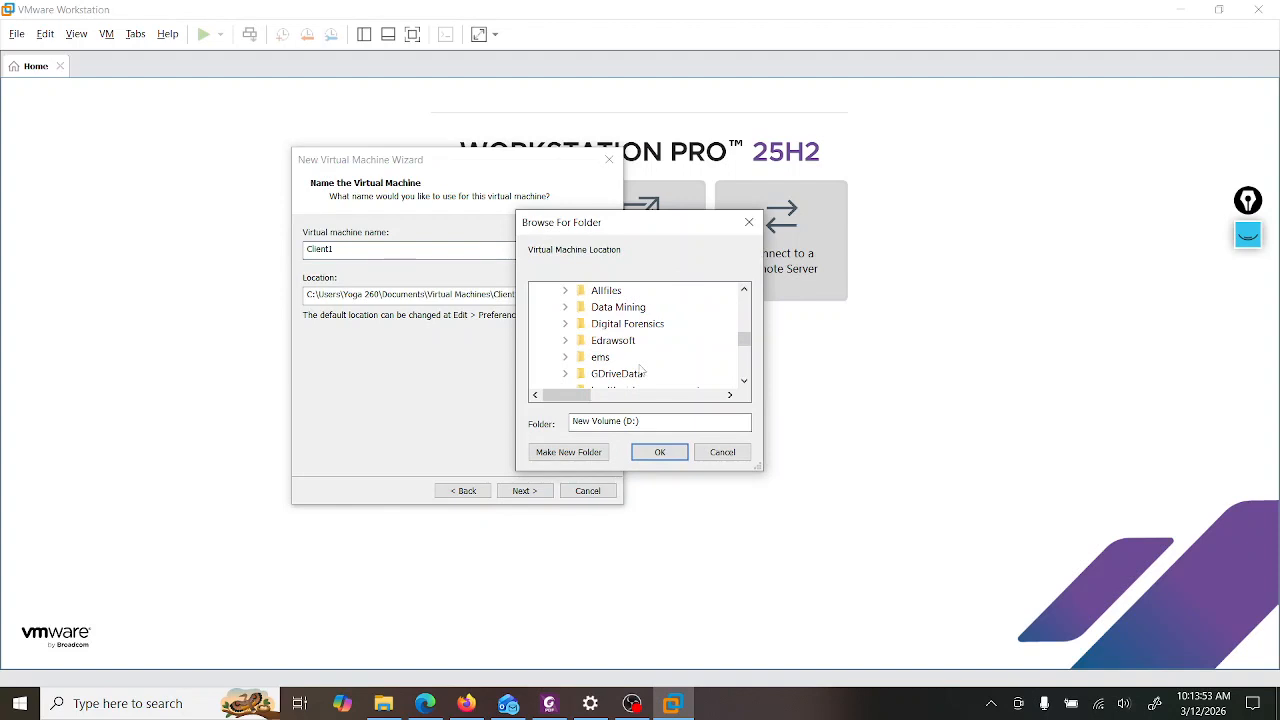
scroll(641, 370, "down", 4)
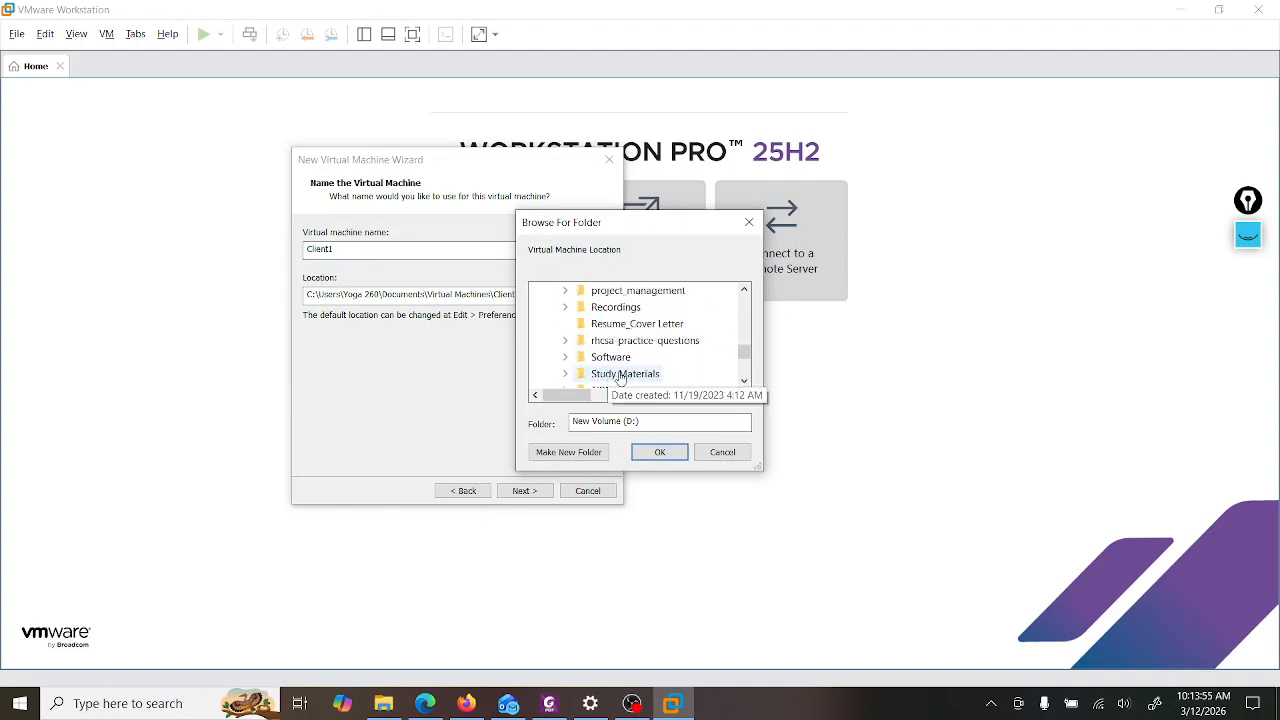
scroll(620, 378, "down", 2)
double_click(600, 357)
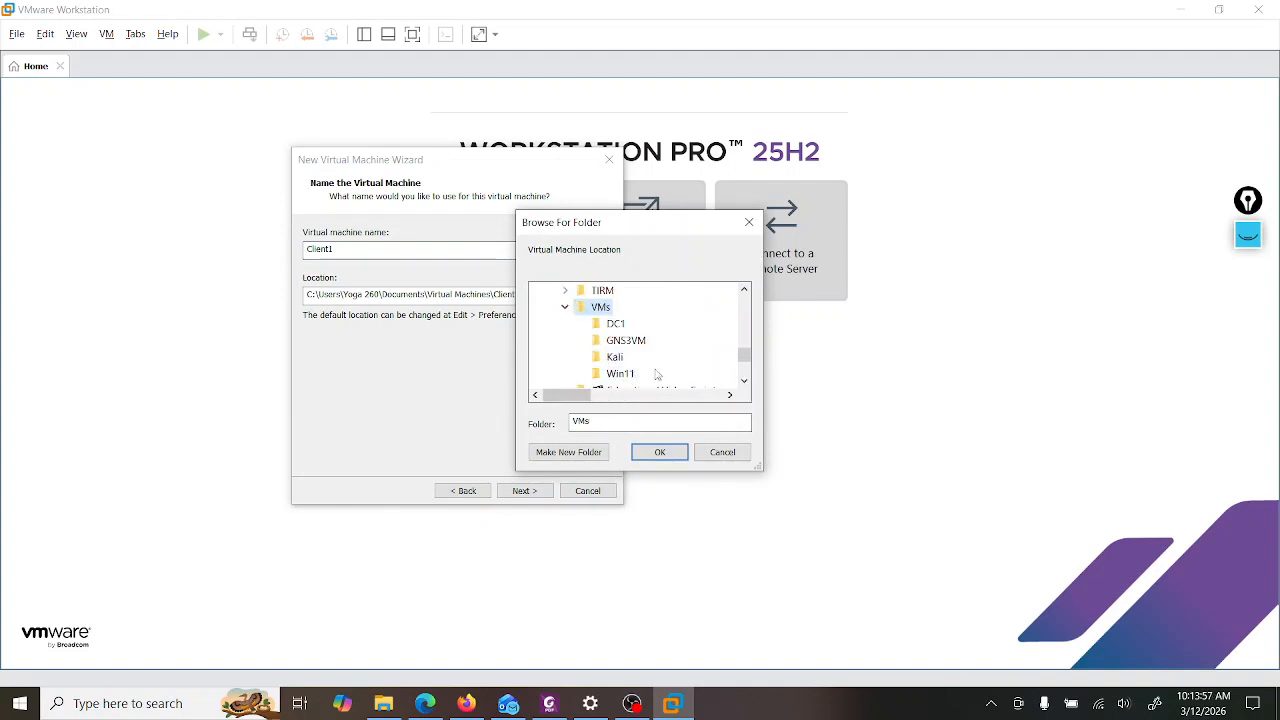
Step: Create a new folder named Client1 inside the VMs folder
left_click(571, 456)
type("Client")
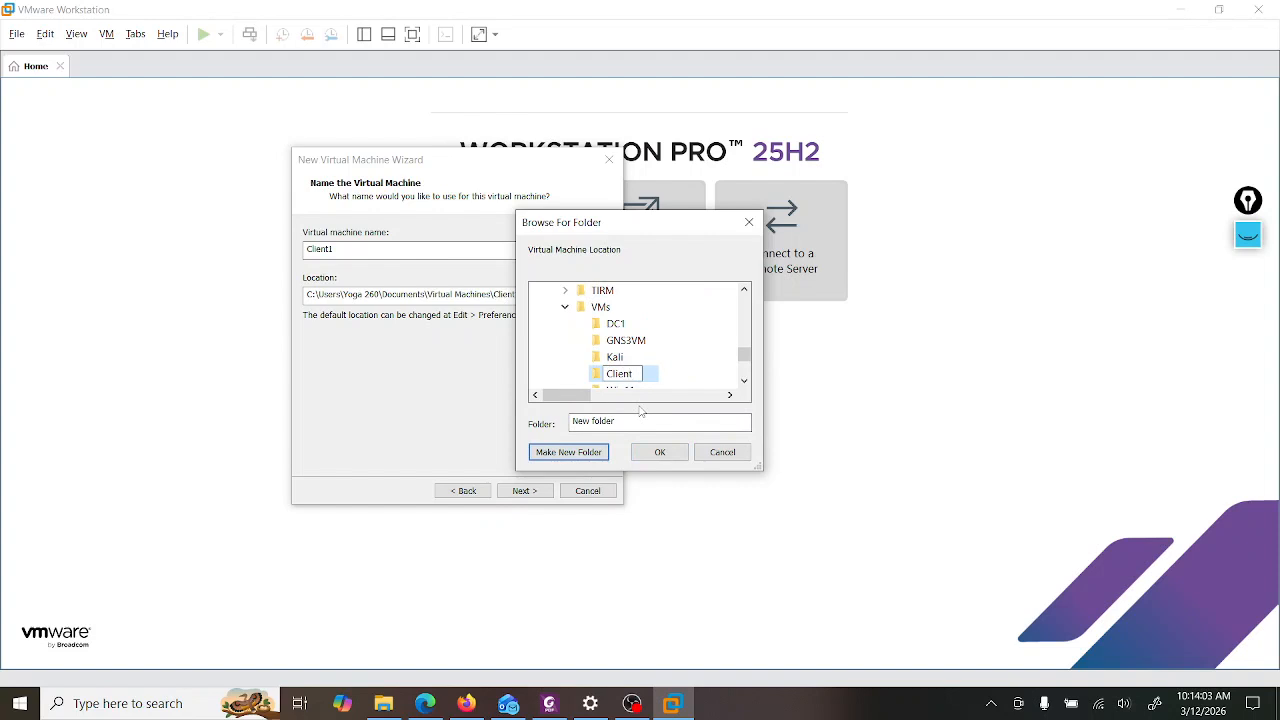
type("1")
key("Return")
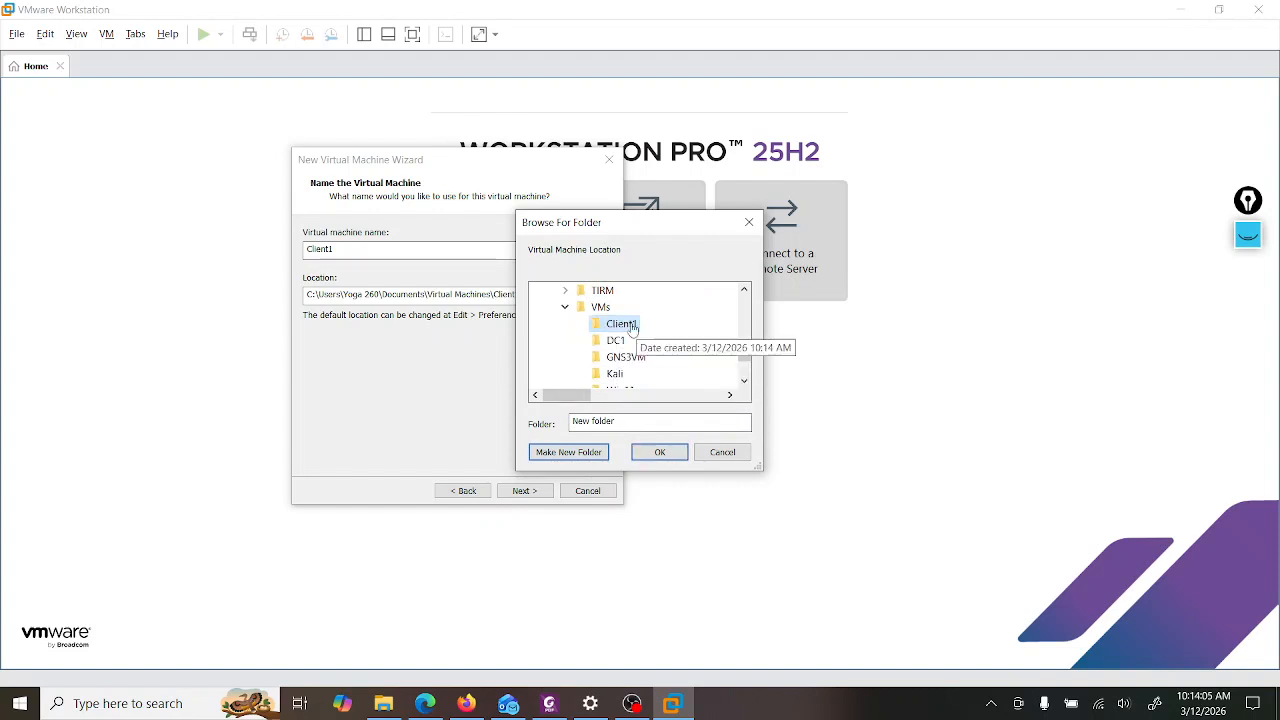
Step: Use the new Client1 folder inside VMs as the virtual machine's location and continue to the encryption page
left_click(630, 326)
left_click(660, 452)
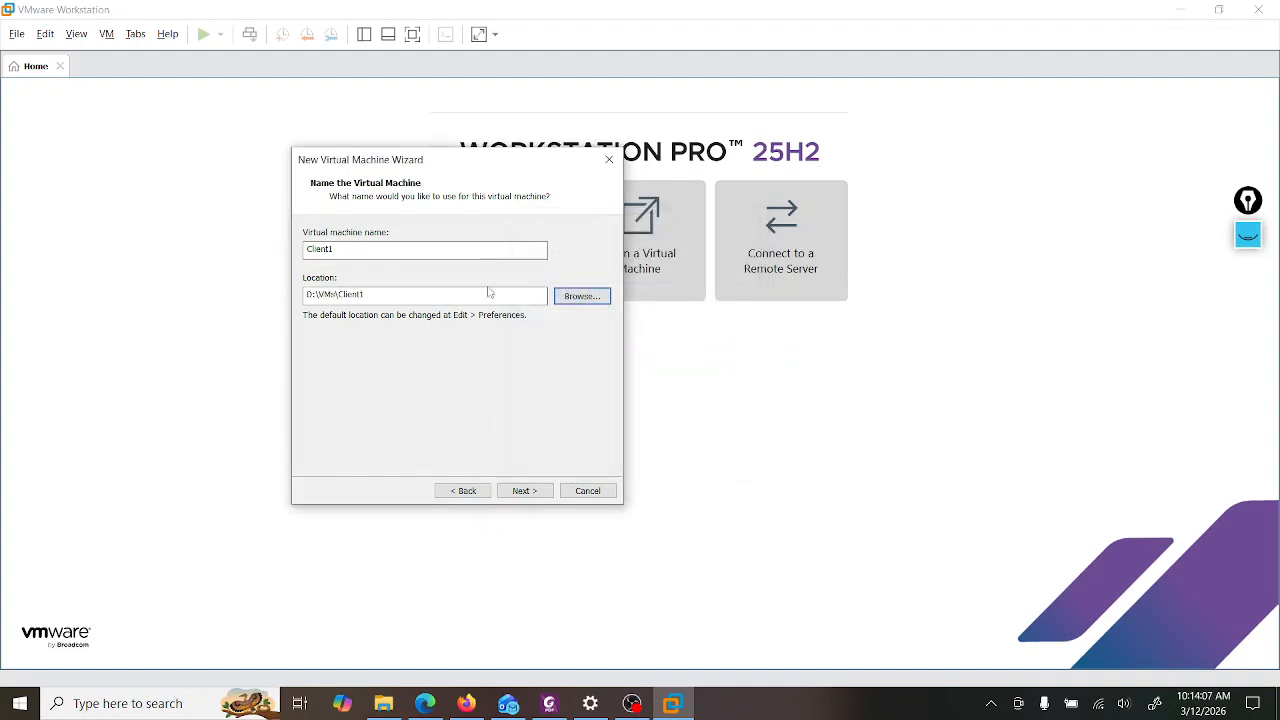
left_click_drag(311, 294, 383, 294)
left_click(341, 296)
key("Return")
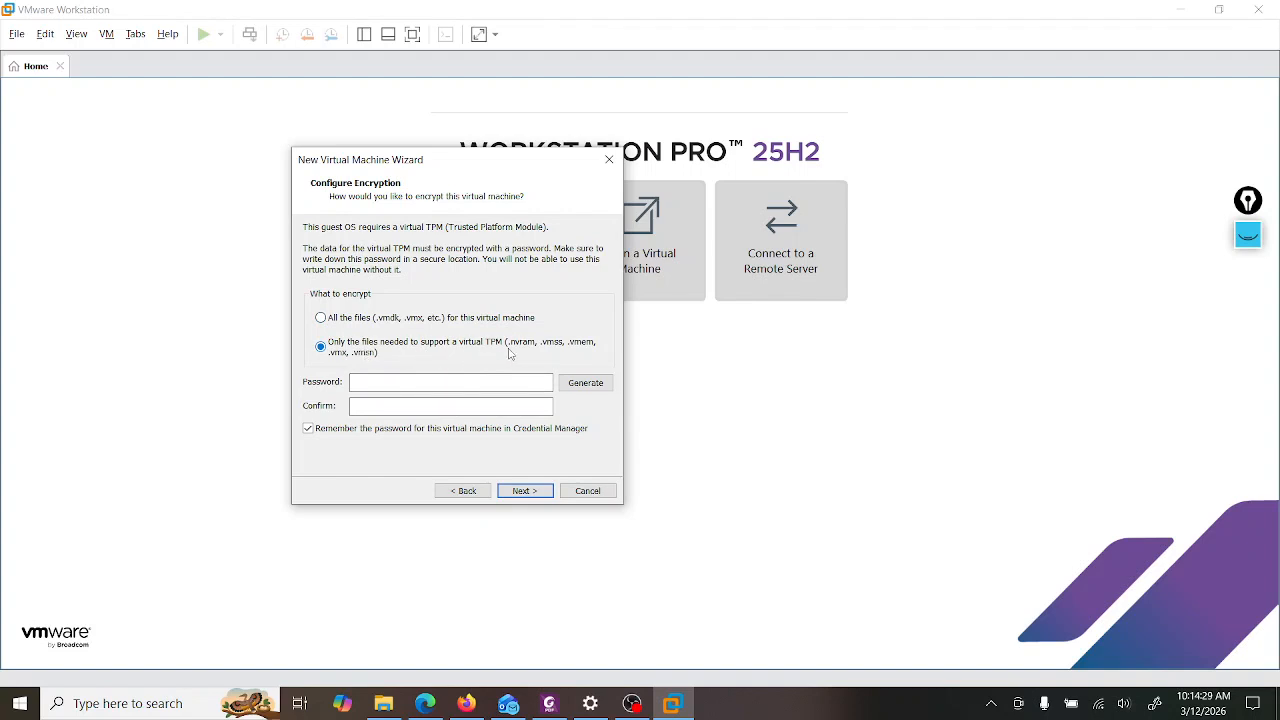
Step: Enter and confirm the encryption password, encrypting only the files needed for the virtual TPM, and continue to disk capacity
left_click(401, 383)
type("••")
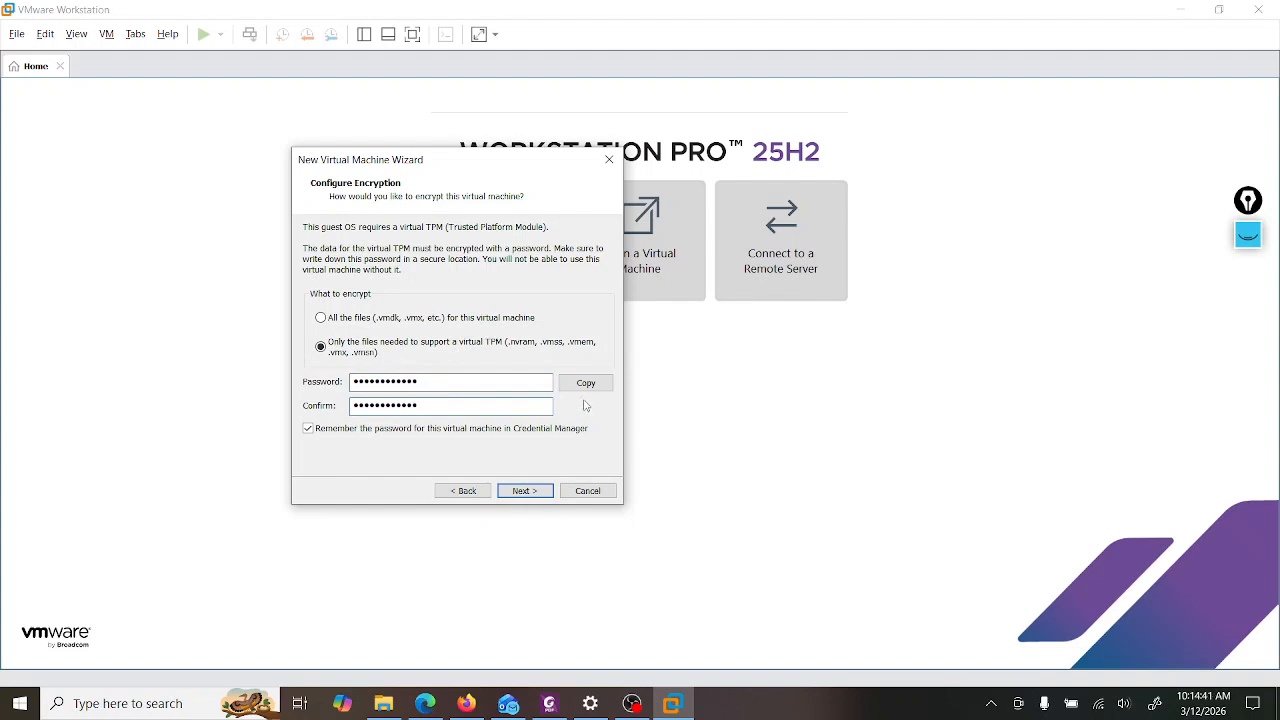
left_click(525, 491)
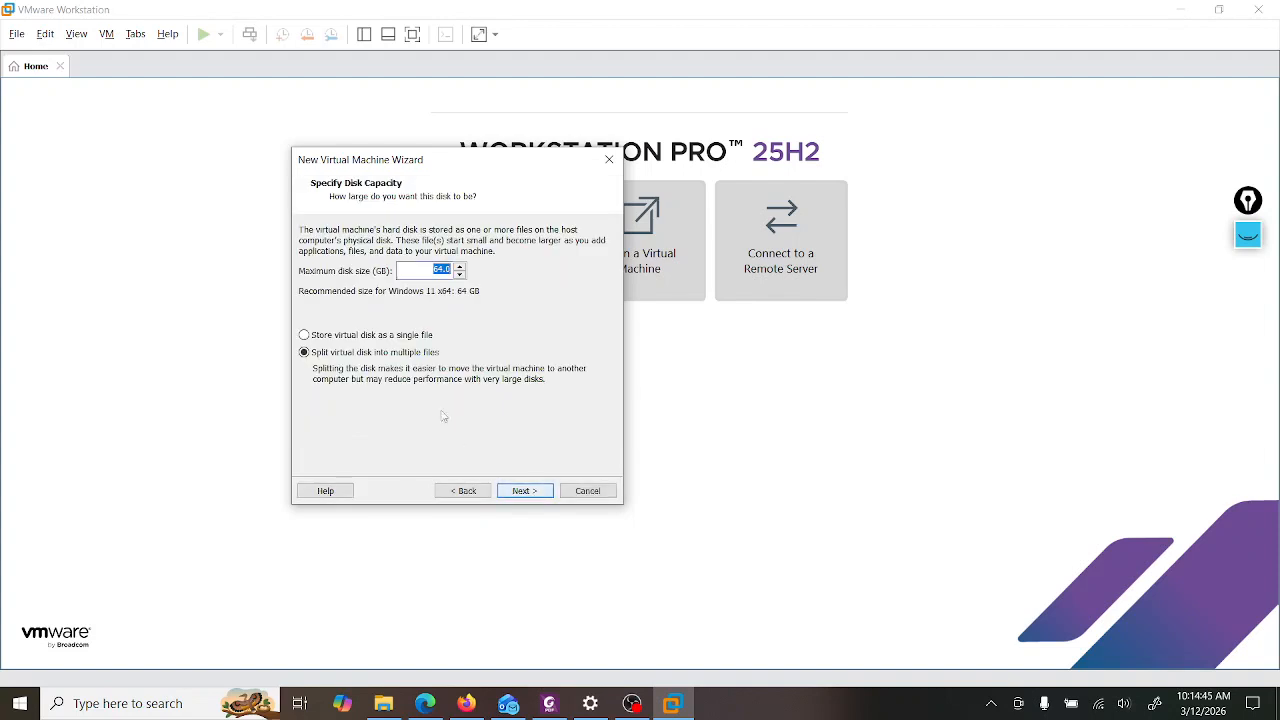
Step: Store the virtual disk as a single file with a maximum size of 100 GB and continue to the summary
left_click(338, 336)
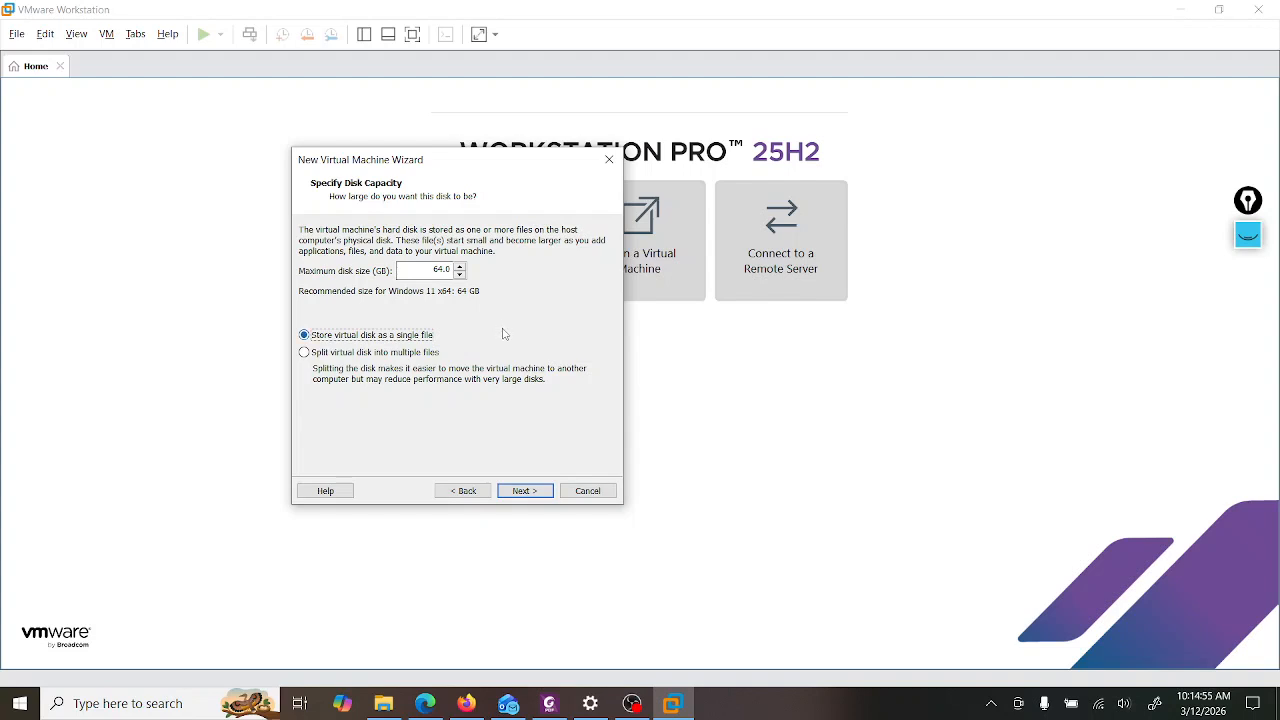
left_click(436, 269)
type("100")
left_click_drag(445, 270, 467, 276)
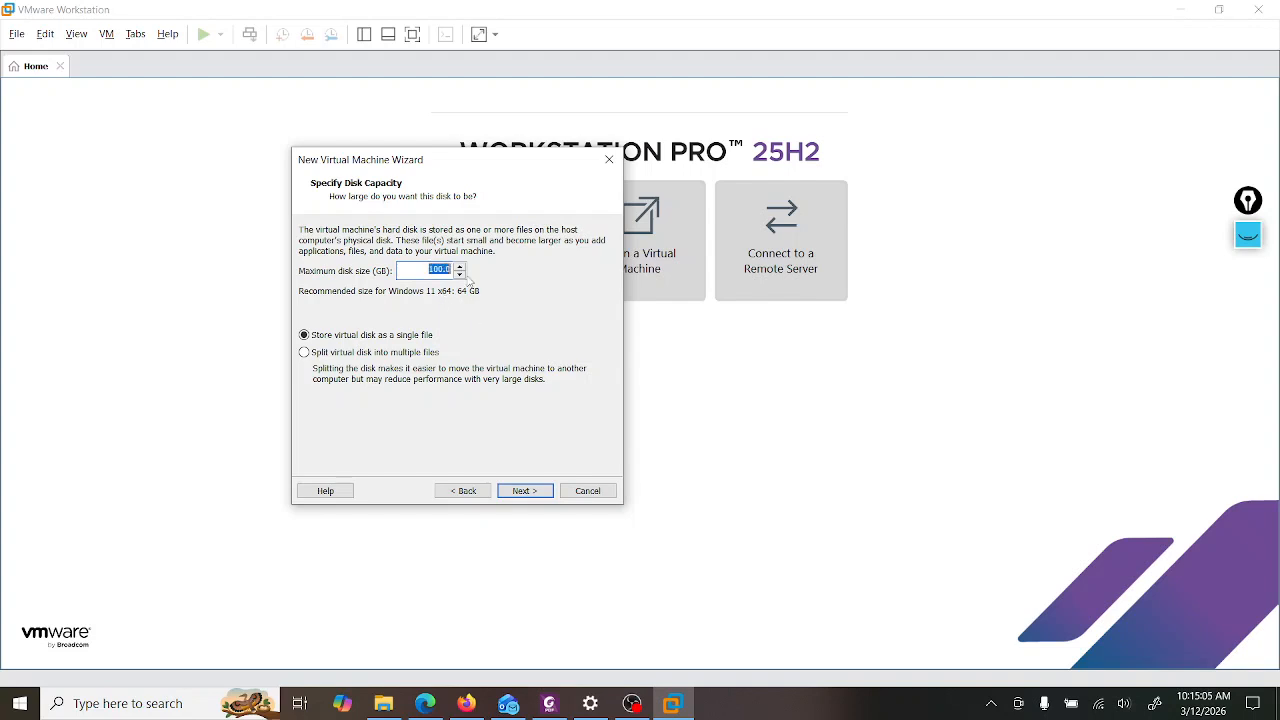
left_click(529, 494)
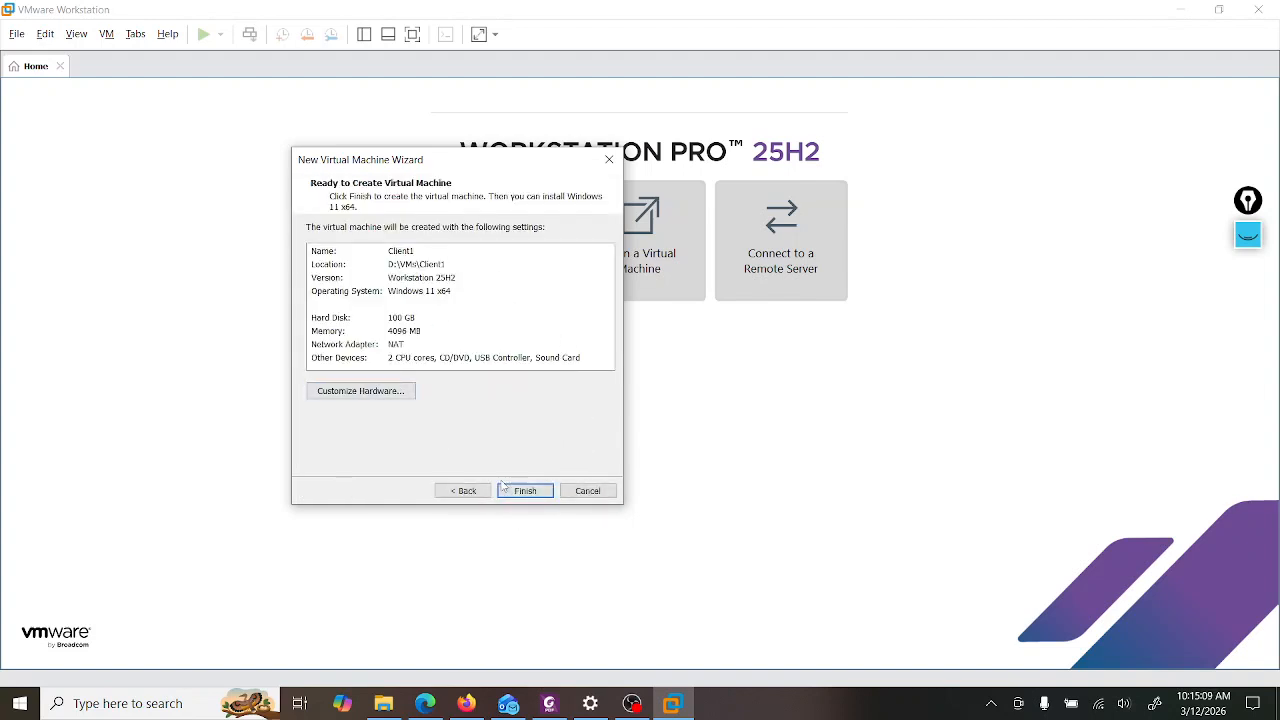
Step: Customize the hardware so that the New CD/DVD (SATA) drive uses an ISO image file, and browse for the image
left_click(398, 393)
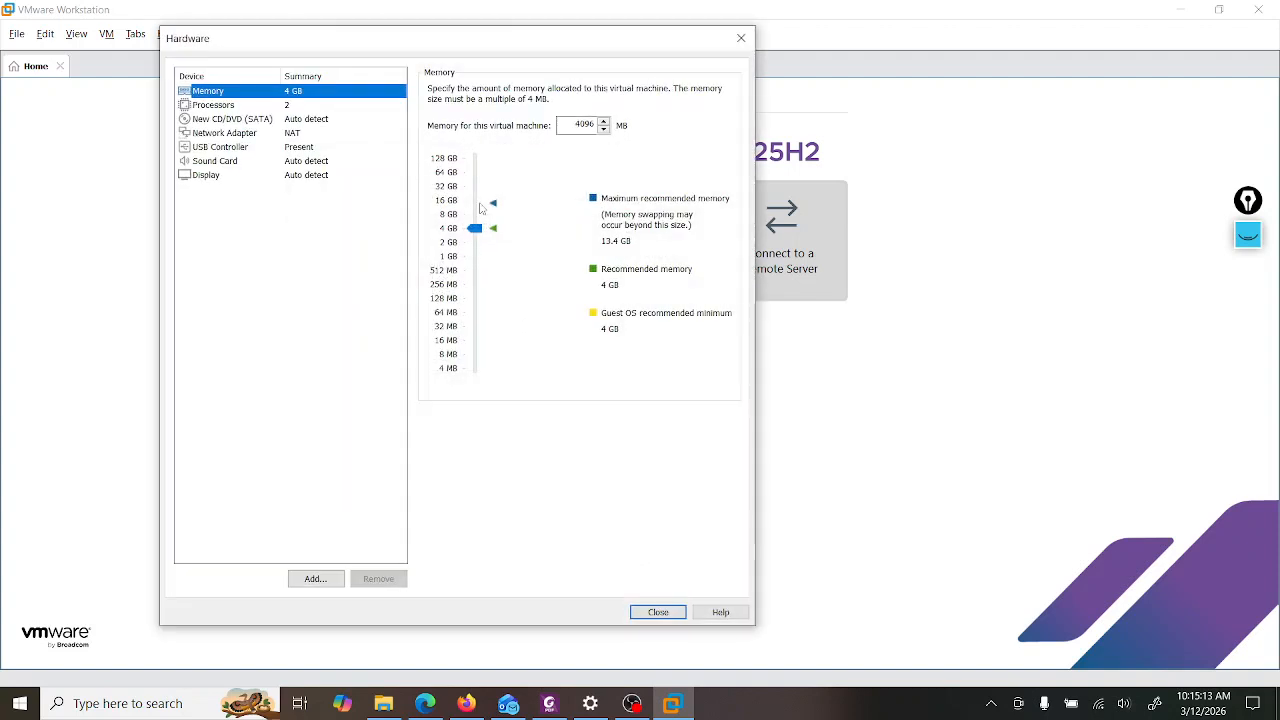
left_click_drag(520, 38, 905, 46)
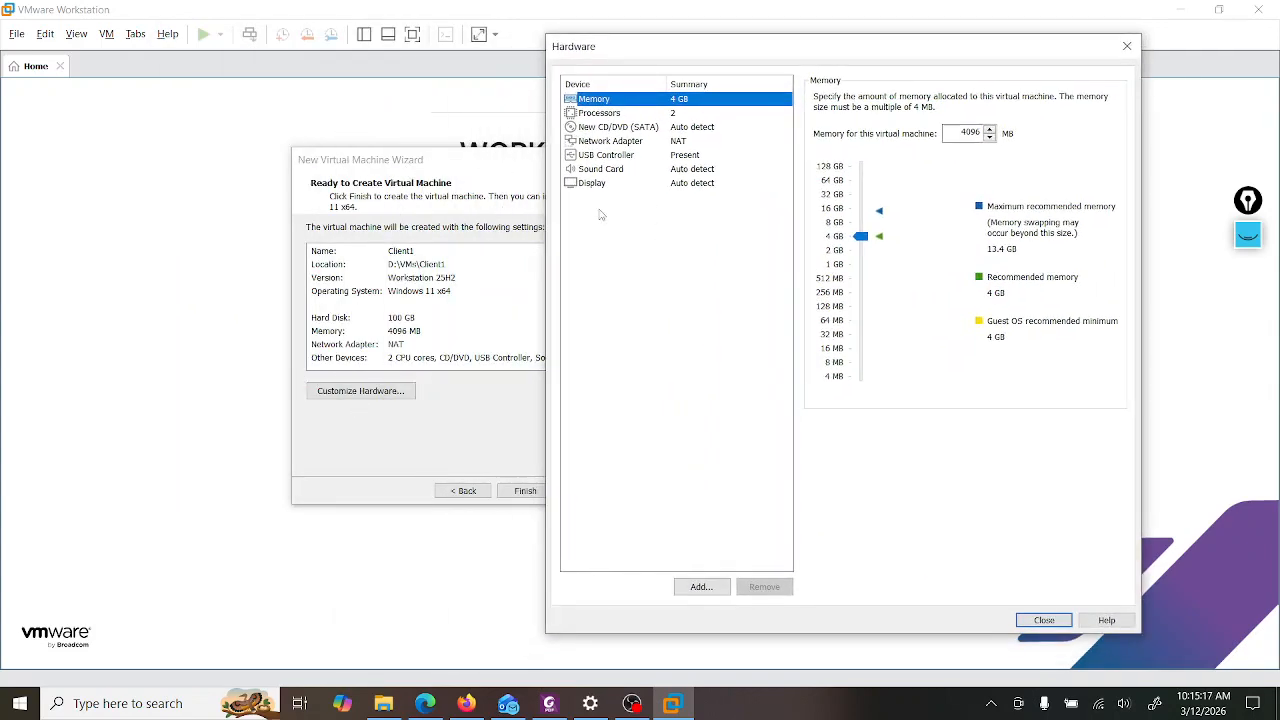
left_click_drag(800, 48, 889, 40)
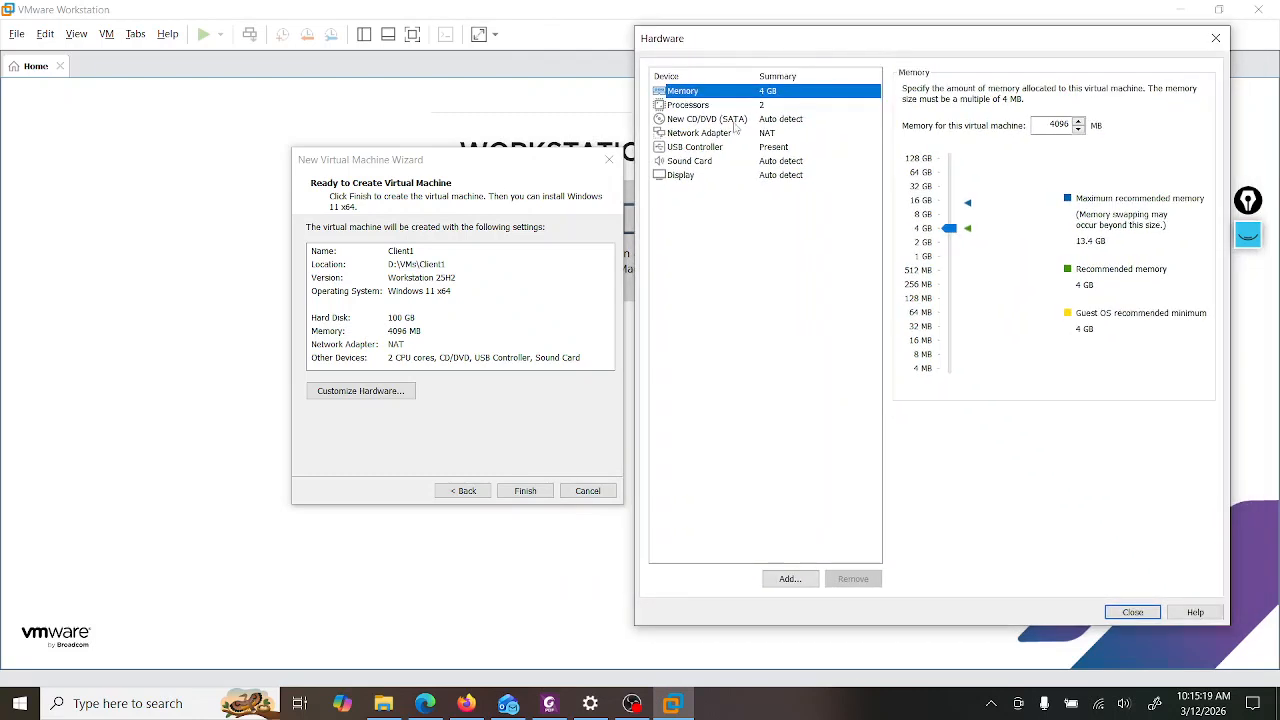
left_click(697, 121)
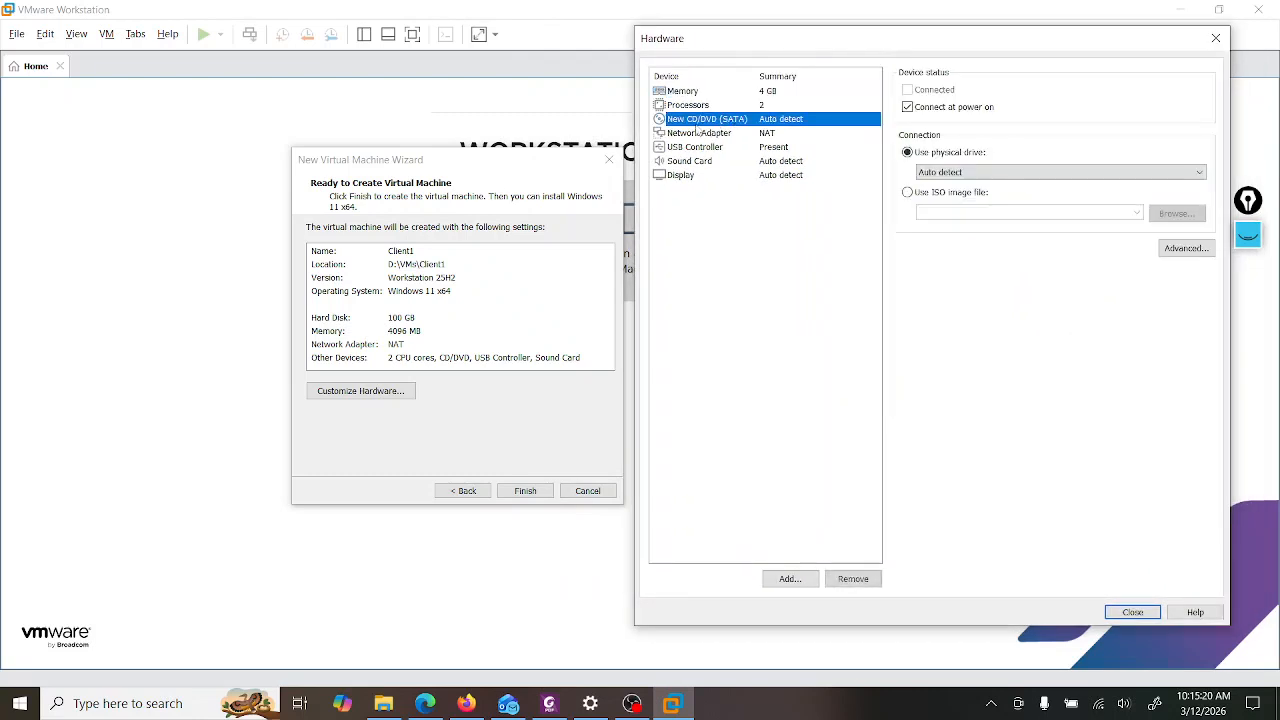
left_click(907, 193)
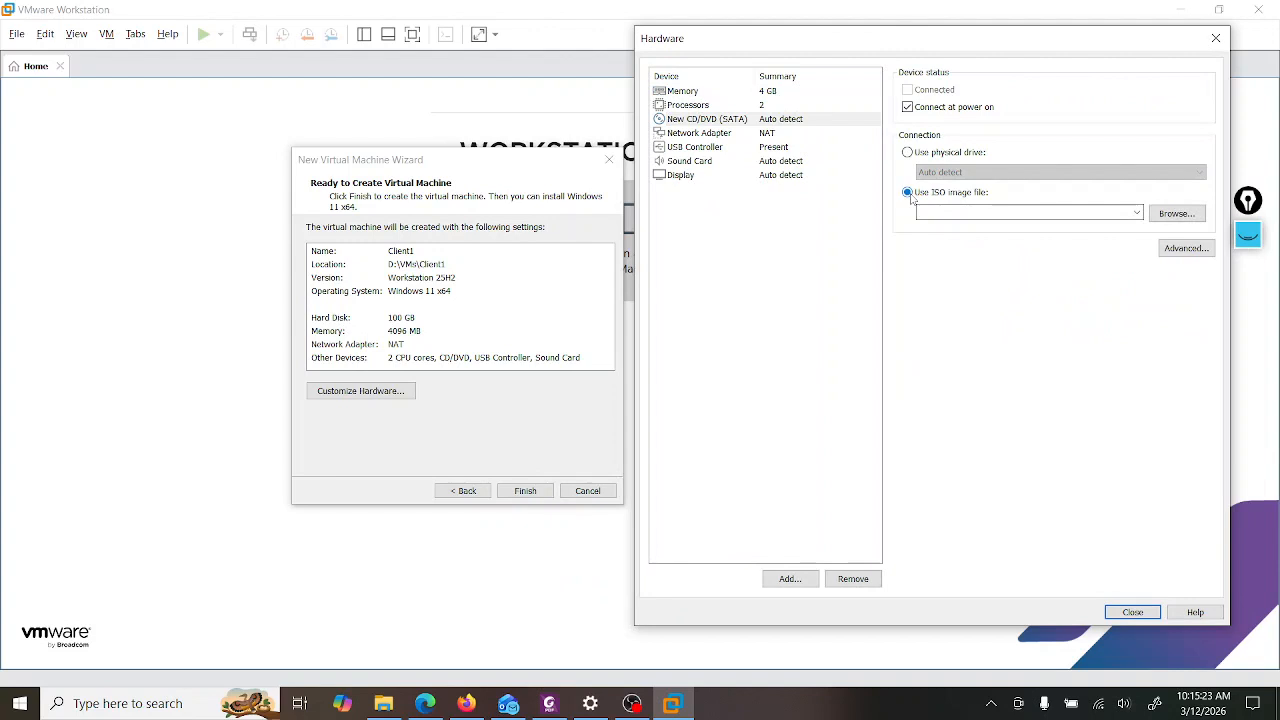
left_click(1176, 213)
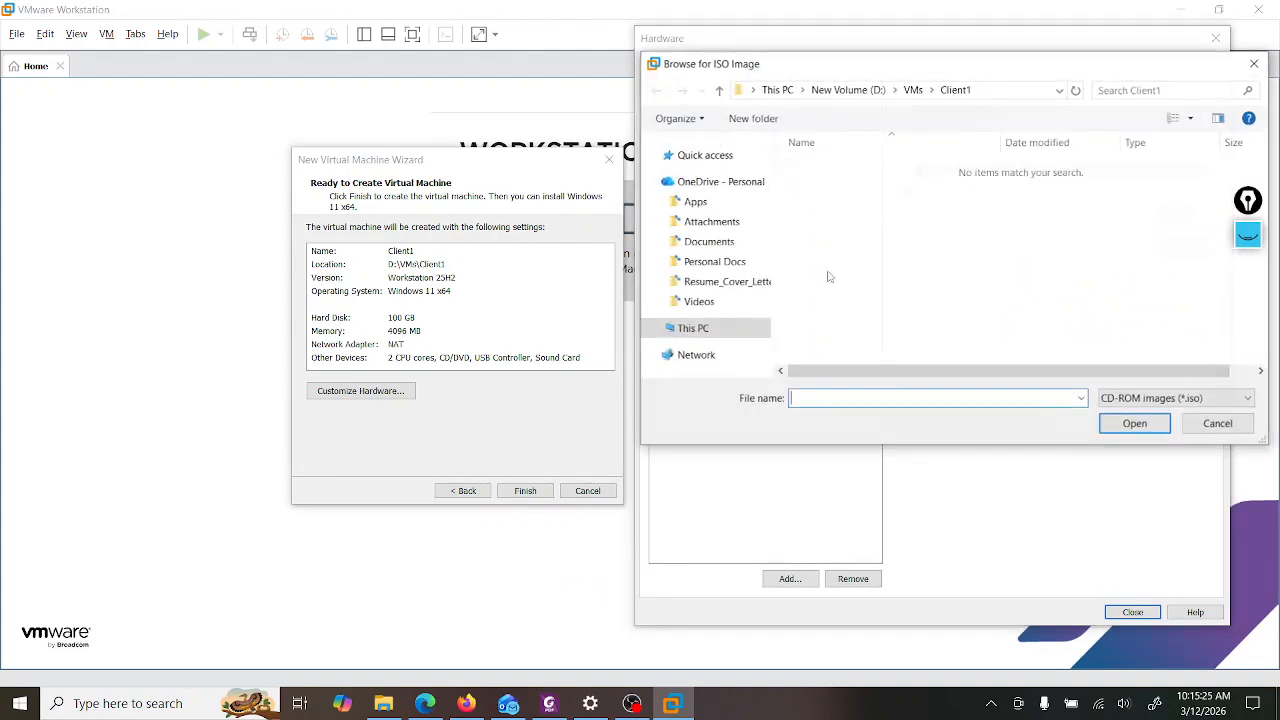
Step: Load Win11_25H2_English_x64 from the ISO Images folder on New Volume (D:) and finish creating the virtual machine
left_click(850, 90)
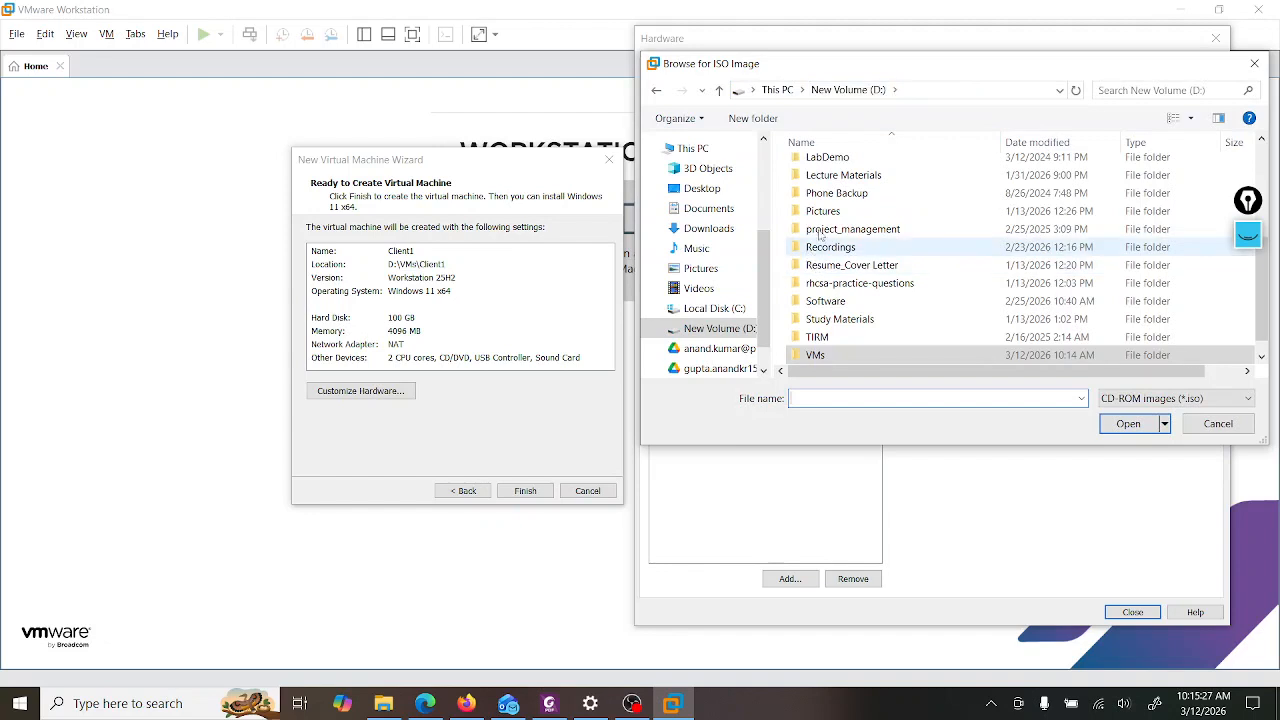
double_click(826, 301)
left_click(848, 90)
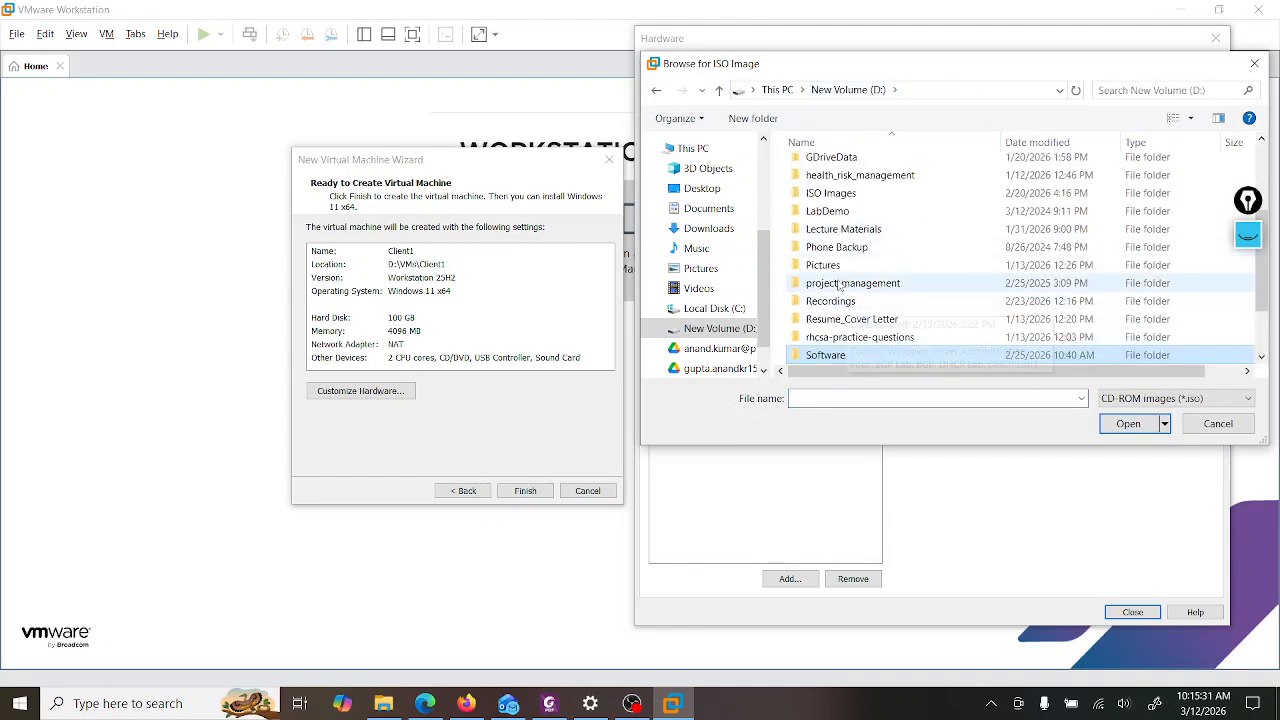
left_click(839, 196)
double_click(839, 196)
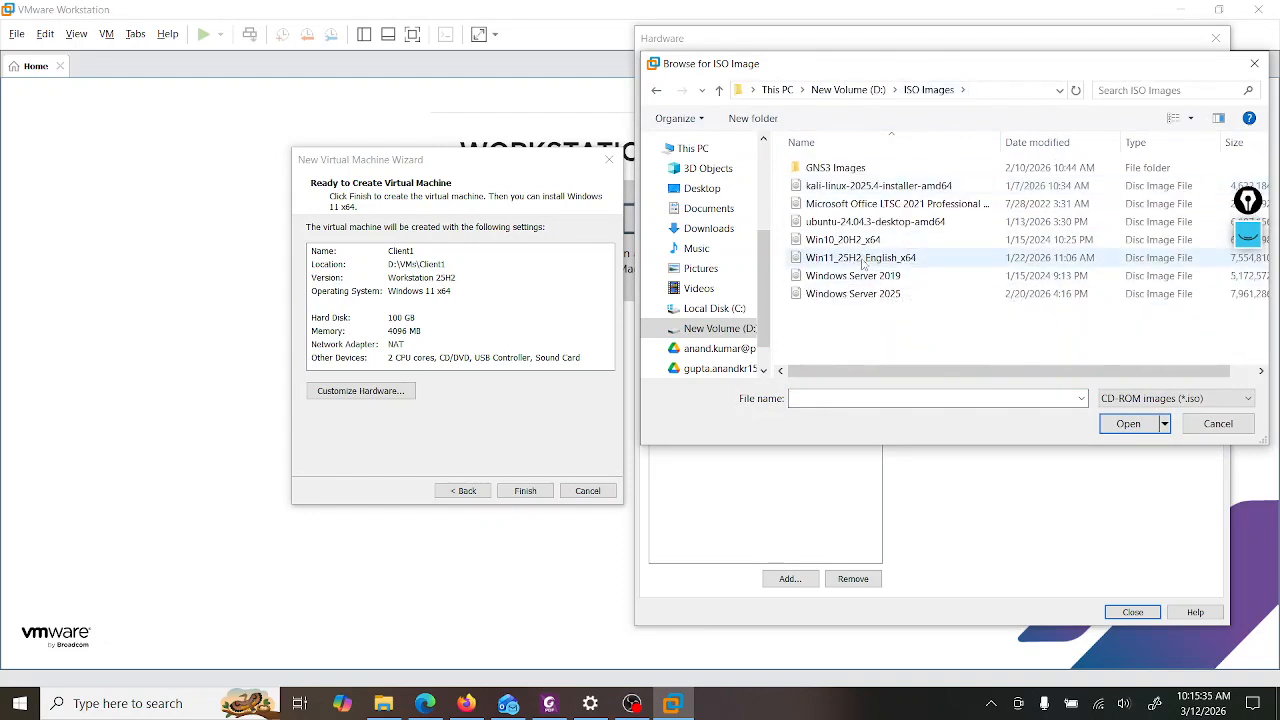
left_click(857, 260)
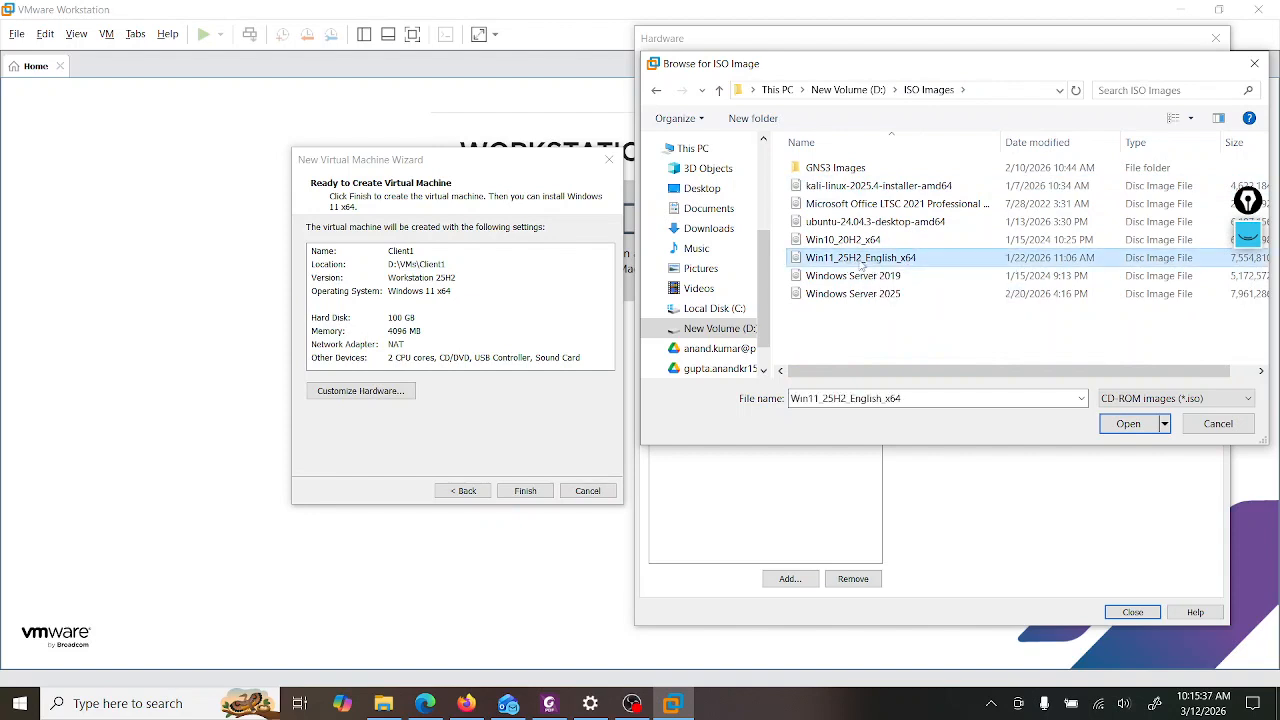
left_click(1129, 424)
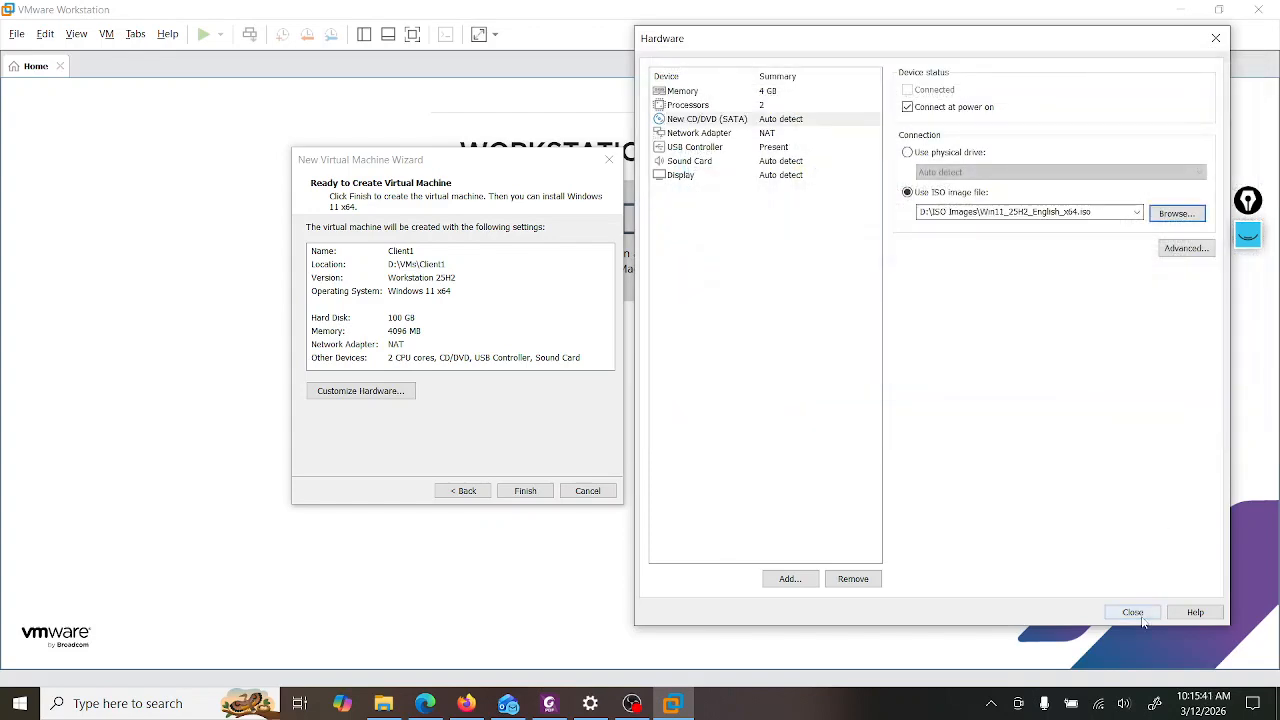
left_click(1140, 616)
left_click(528, 491)
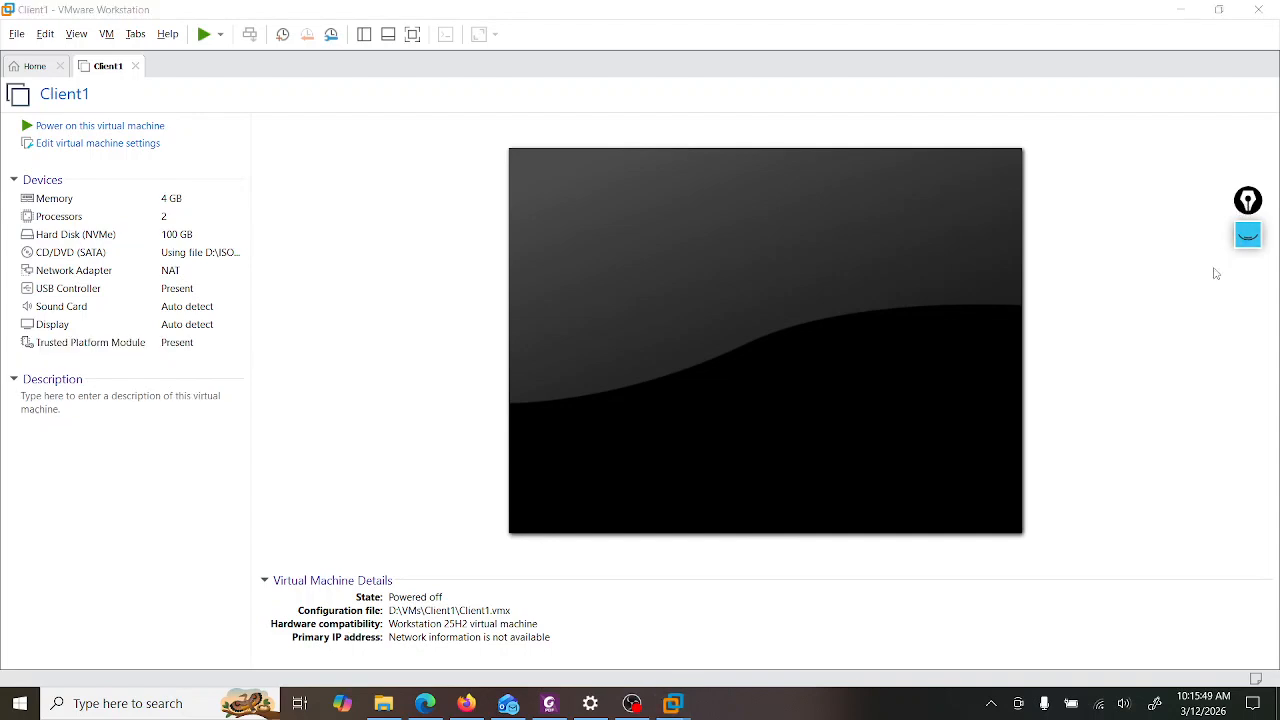
Step: Mark the entries of Client1's device list with the on-screen annotation pen, and clear all the marks
left_click(1248, 234)
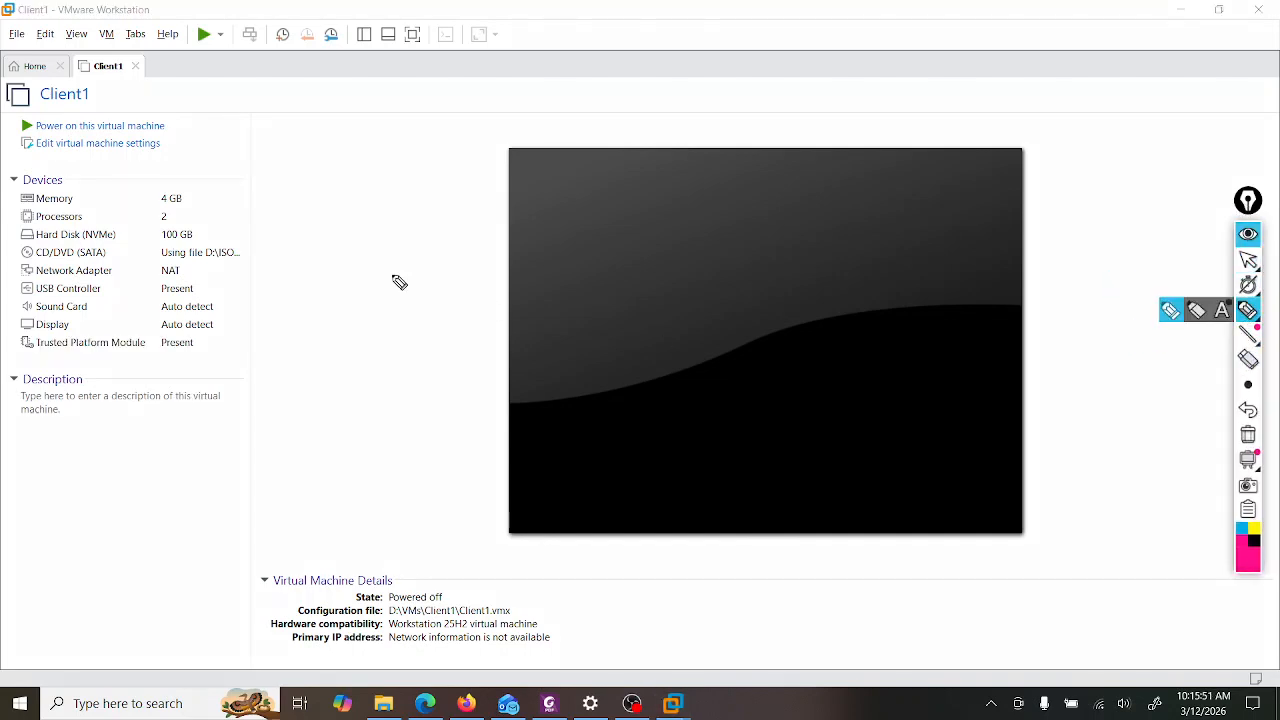
mouse_move(149, 186)
left_mouse_down()
mouse_move(194, 177)
mouse_move(166, 206)
mouse_move(157, 193)
mouse_move(209, 240)
mouse_move(166, 245)
mouse_move(157, 238)
mouse_move(262, 215)
left_mouse_up()
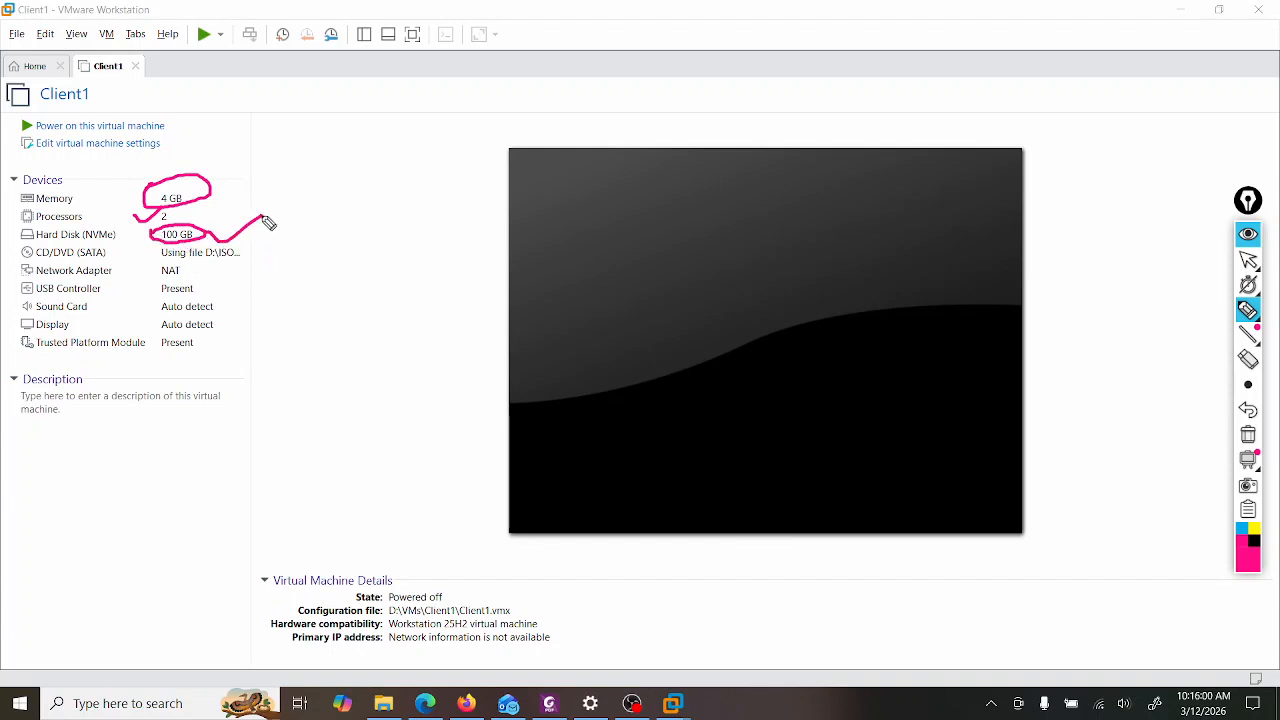
left_click(148, 269)
mouse_move(150, 266)
left_mouse_down()
mouse_move(200, 276)
mouse_move(142, 282)
mouse_move(176, 278)
left_mouse_up()
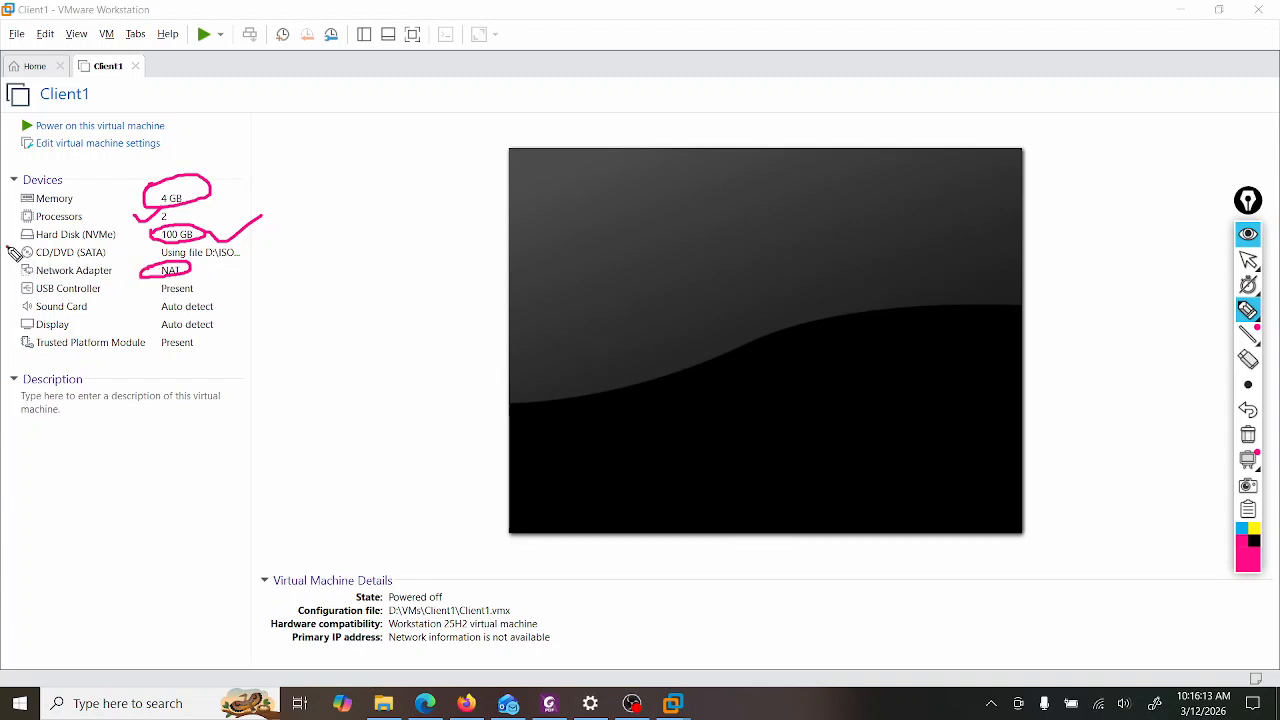
mouse_move(6, 249)
left_mouse_down()
mouse_move(16, 257)
mouse_move(40, 240)
left_mouse_up()
left_click_drag(6, 324, 37, 282)
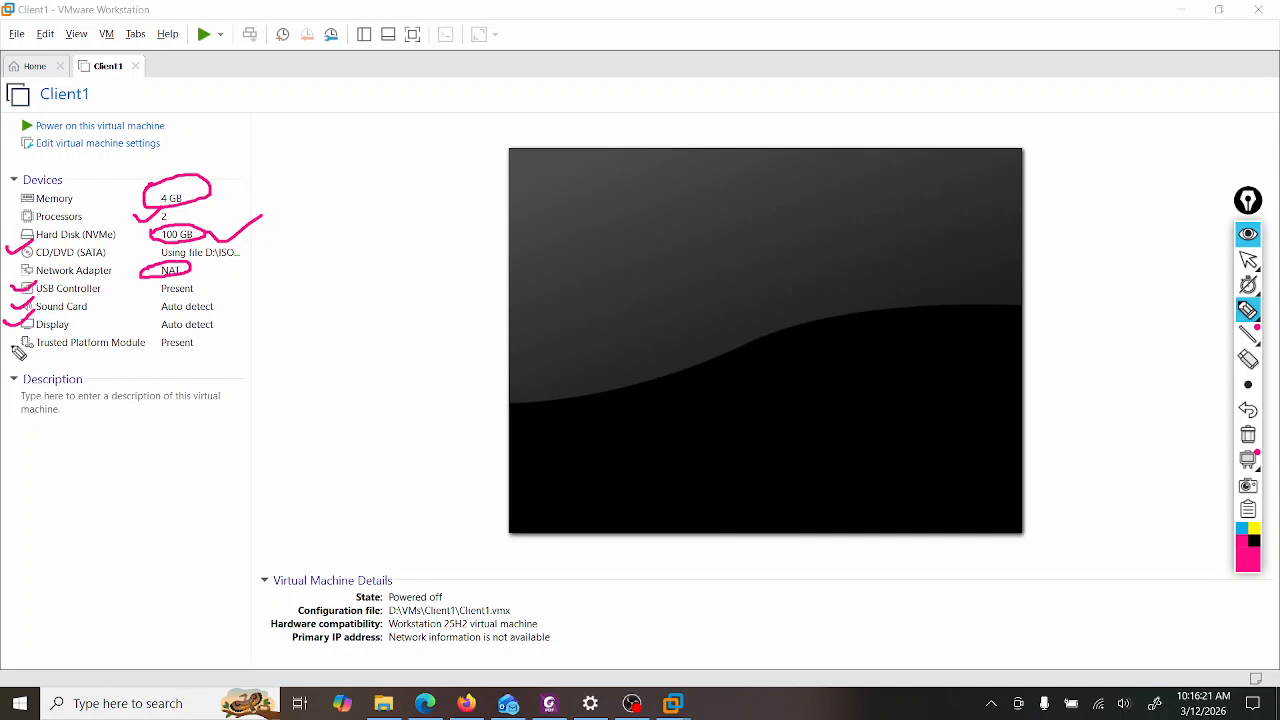
left_click_drag(3, 340, 141, 352)
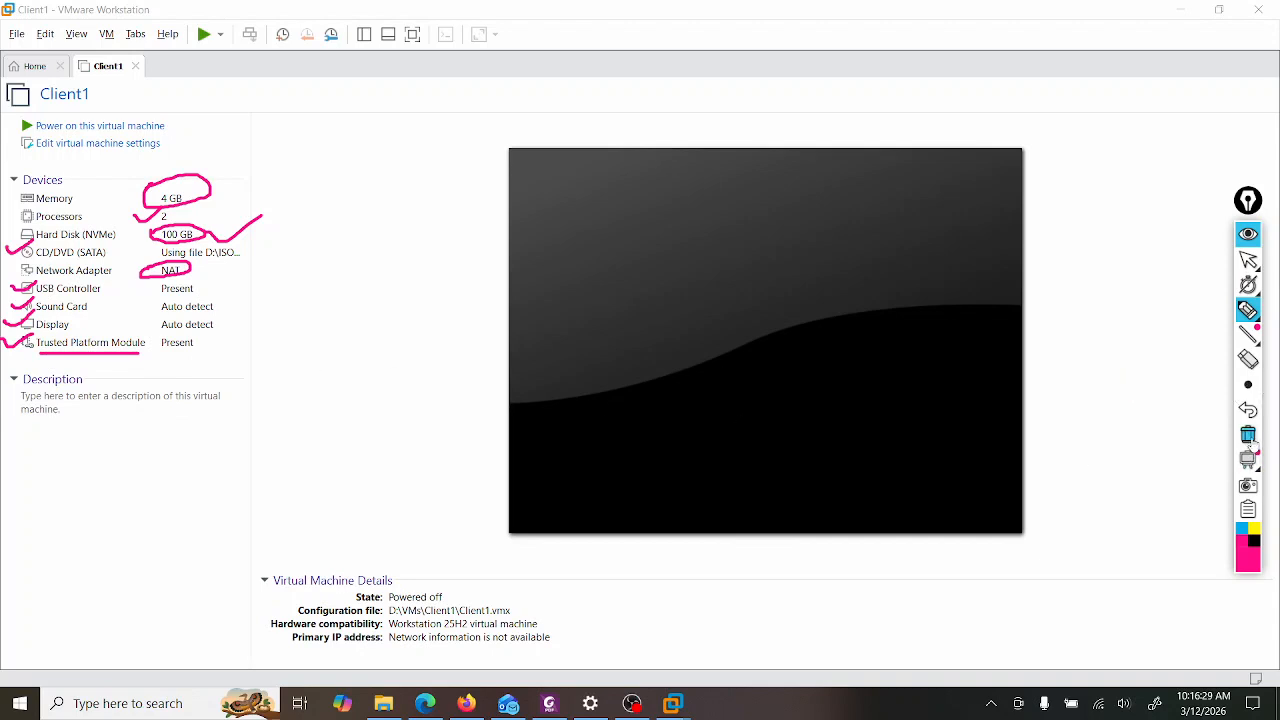
left_click(1248, 436)
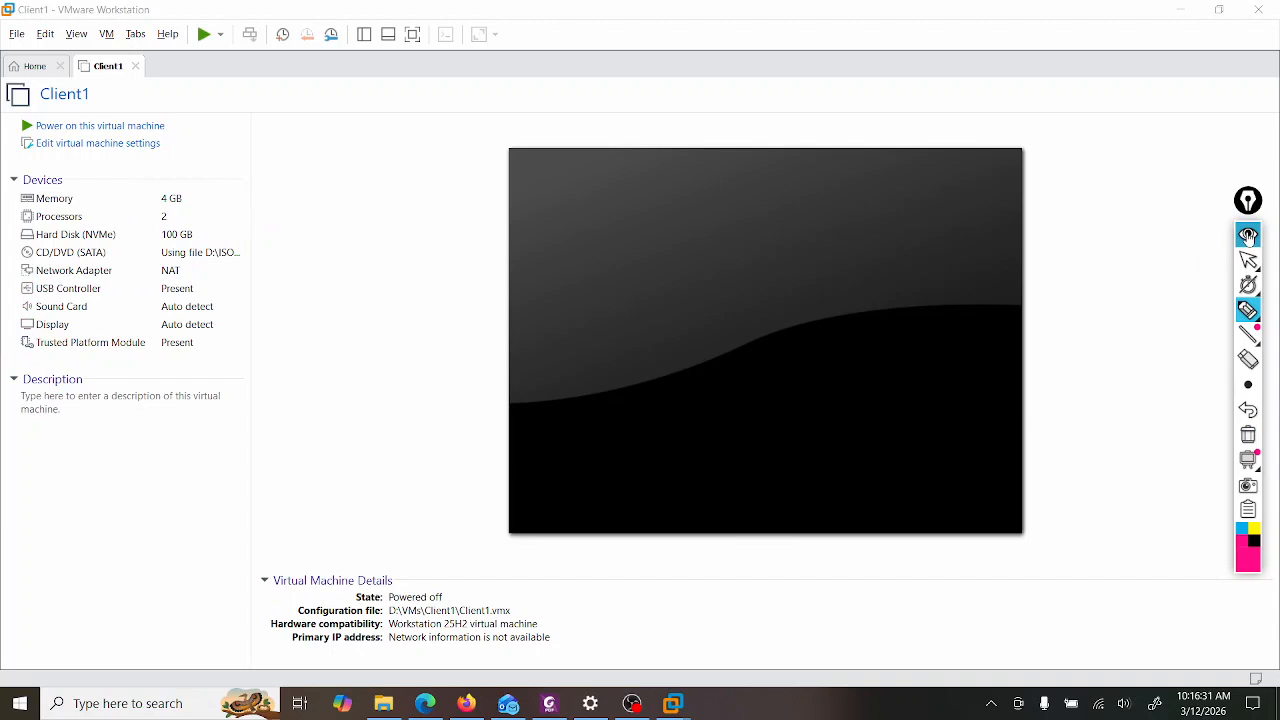
left_click(1248, 235)
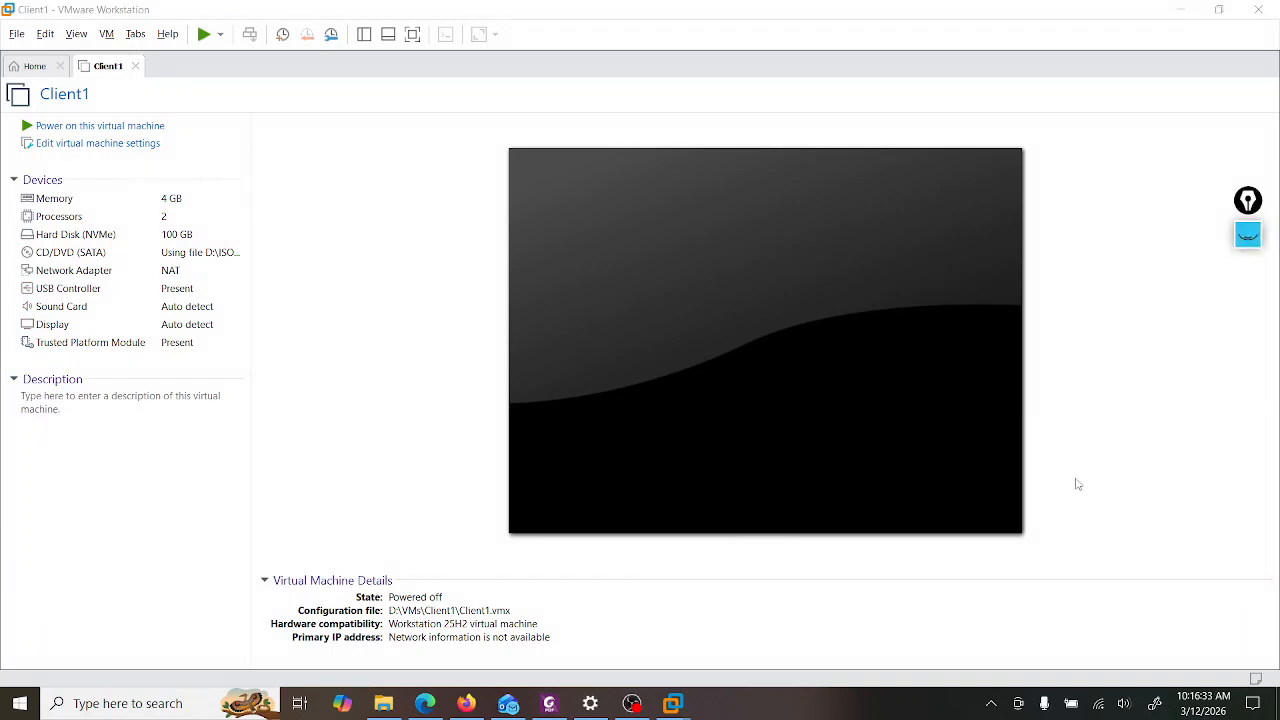